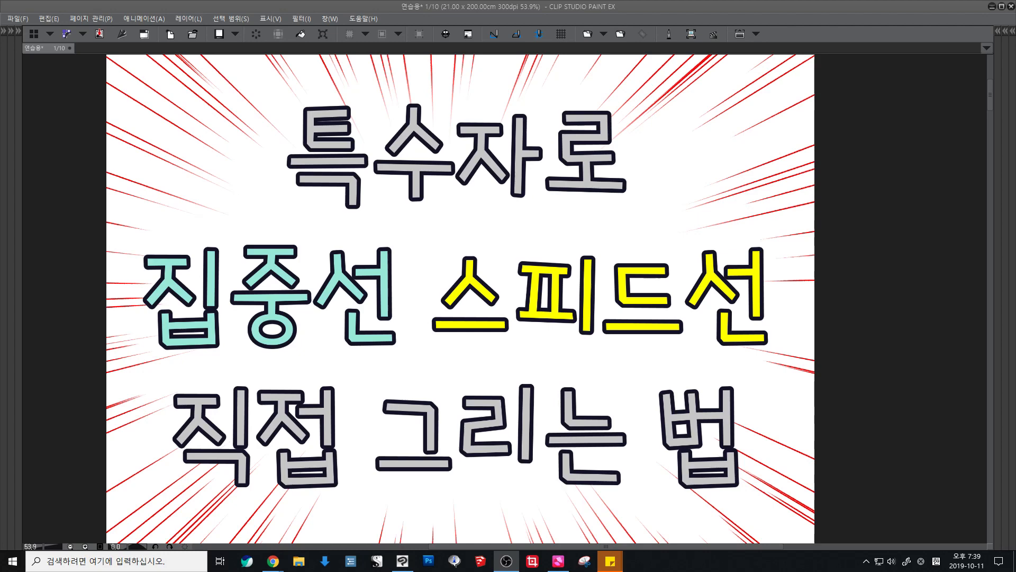
# Step: Show the hidden palettes and bring the blank canvas area below the title lettering into view
pyautogui.click(640, 26)
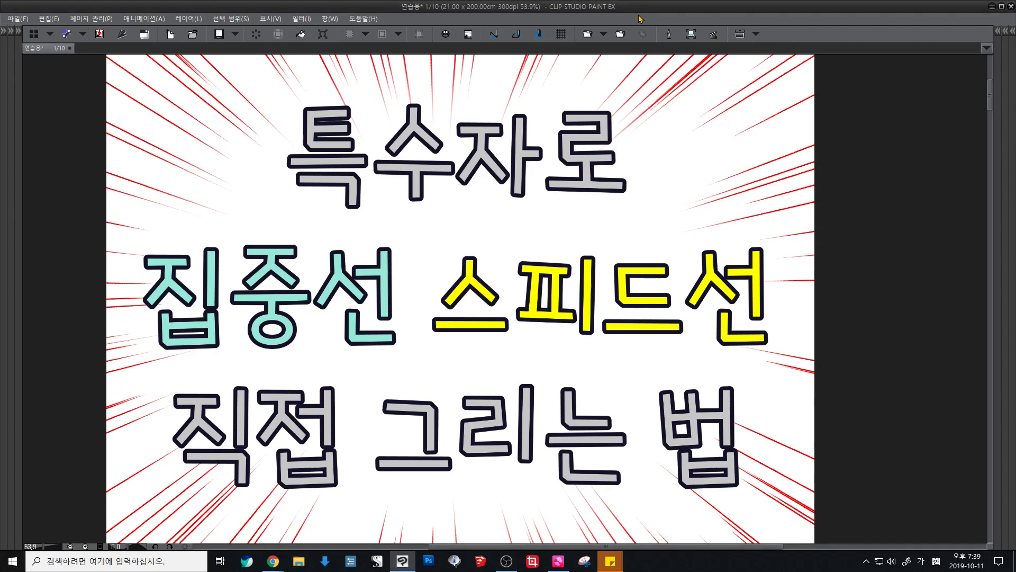
pyautogui.press('Tab')
pyautogui.moveTo(617, 242); pyautogui.dragTo(556, 249)
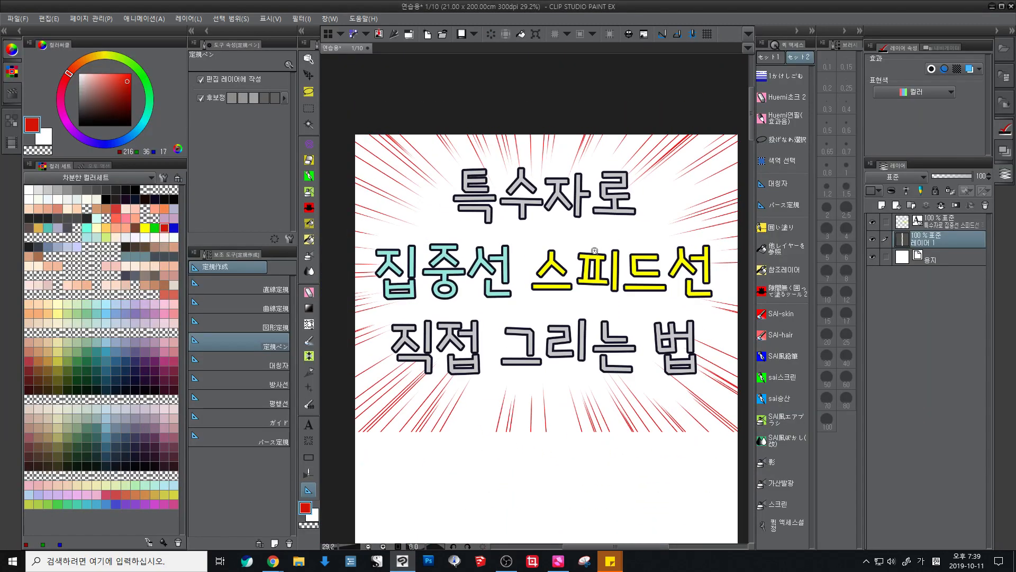
pyautogui.moveTo(561, 352); pyautogui.dragTo(556, 221)
pyautogui.moveTo(556, 434); pyautogui.dragTo(545, 186)
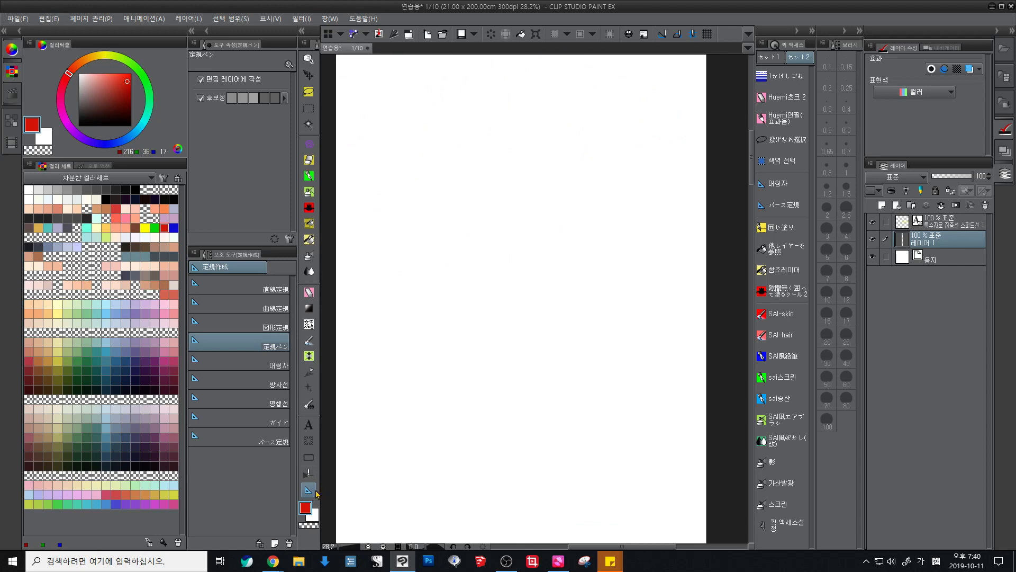
# Step: Draw a slightly rising straight ruler across the blank canvas with the linear ruler (直線定規)
pyautogui.click(308, 476)
pyautogui.click(310, 490)
pyautogui.click(308, 425)
pyautogui.click(309, 491)
pyautogui.click(279, 293)
pyautogui.moveTo(390, 288); pyautogui.dragTo(417, 327)
pyautogui.moveTo(408, 235); pyautogui.dragTo(632, 217)
pyautogui.moveTo(534, 254); pyautogui.dragTo(571, 221)
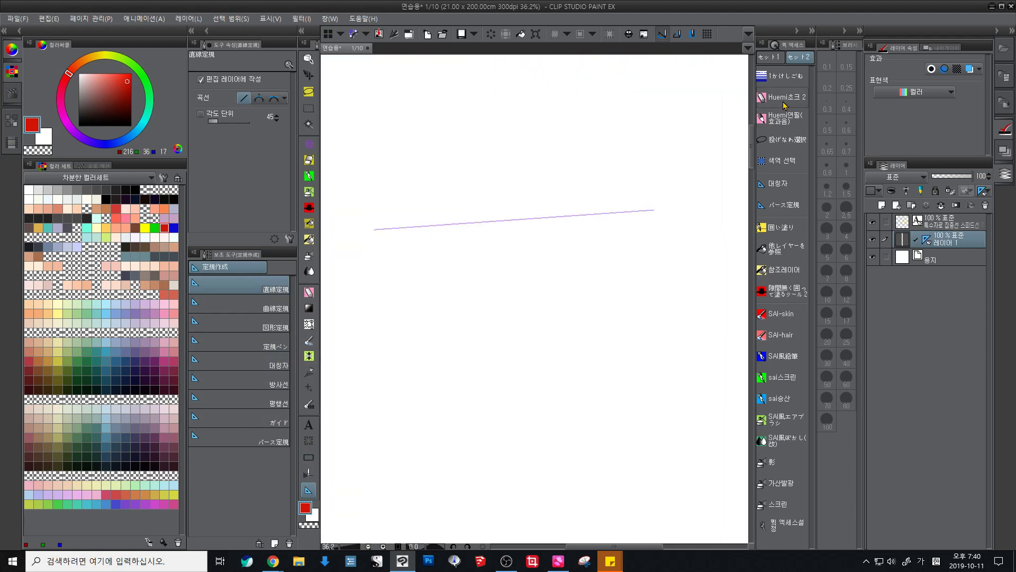
# Step: With the Huemi초크 2 pen, draw freehand strokes above the straight ruler and one stroke snapped along it
pyautogui.click(787, 99)
pyautogui.moveTo(401, 178); pyautogui.dragTo(579, 166)
pyautogui.moveTo(442, 198)
pyautogui.mouseDown()
pyautogui.moveTo(513, 167)
pyautogui.moveTo(612, 165)
pyautogui.mouseUp()
pyautogui.scroll(4, 486, 222)
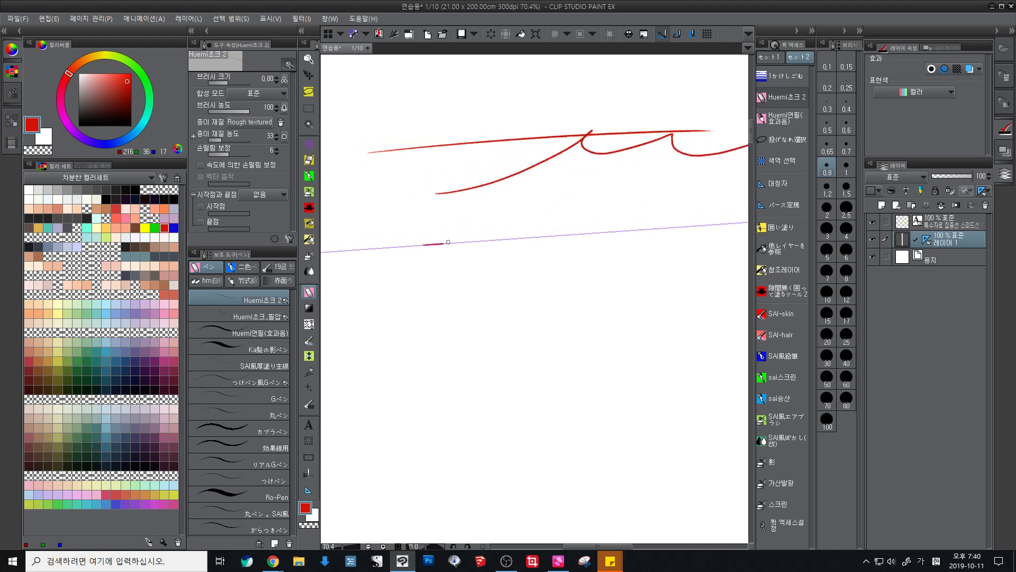
pyautogui.moveTo(448, 242); pyautogui.dragTo(741, 225)
pyautogui.scroll(-4, 647, 263)
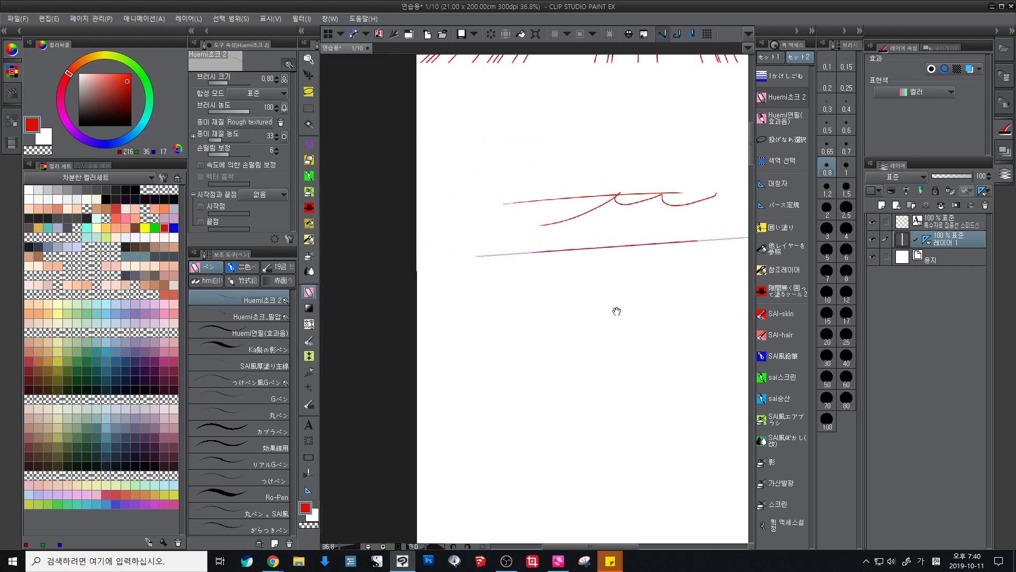
pyautogui.moveTo(616, 311); pyautogui.dragTo(537, 313)
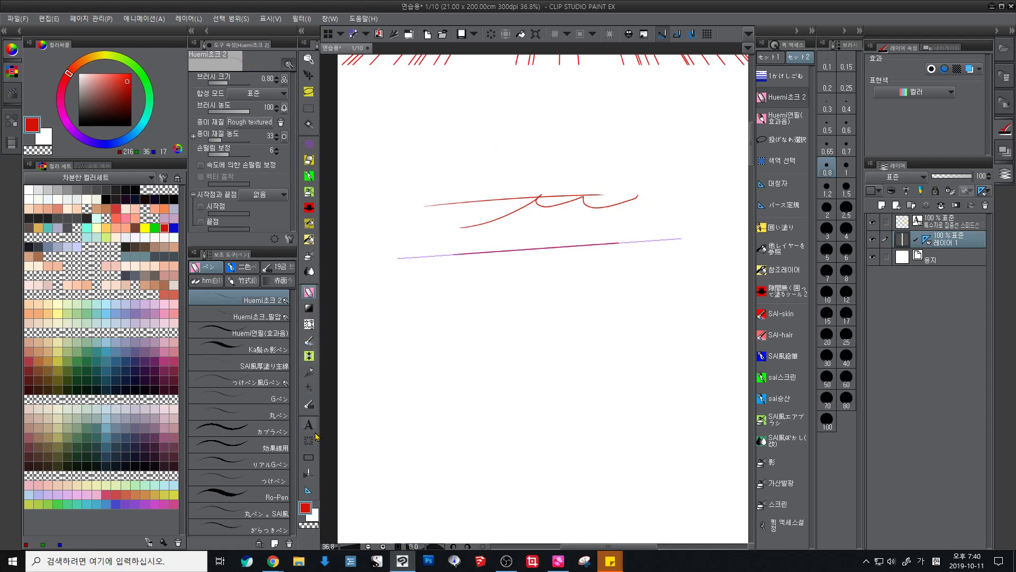
# Step: Create a zigzag ruler with several corner points below the straight ruler, using the curve ruler (曲線定規)
pyautogui.click(308, 490)
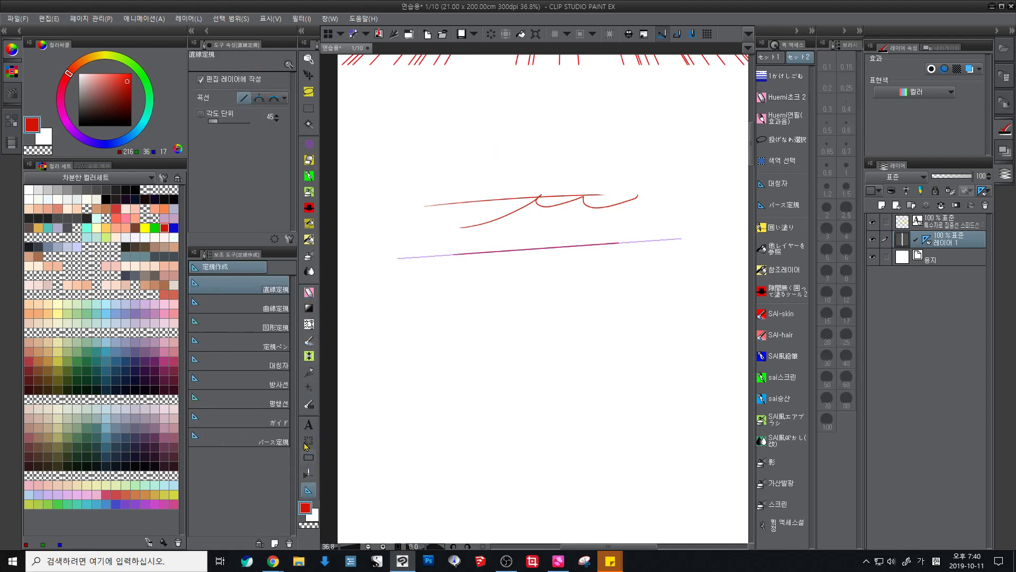
pyautogui.click(280, 311)
pyautogui.click(406, 344)
pyautogui.click(495, 309)
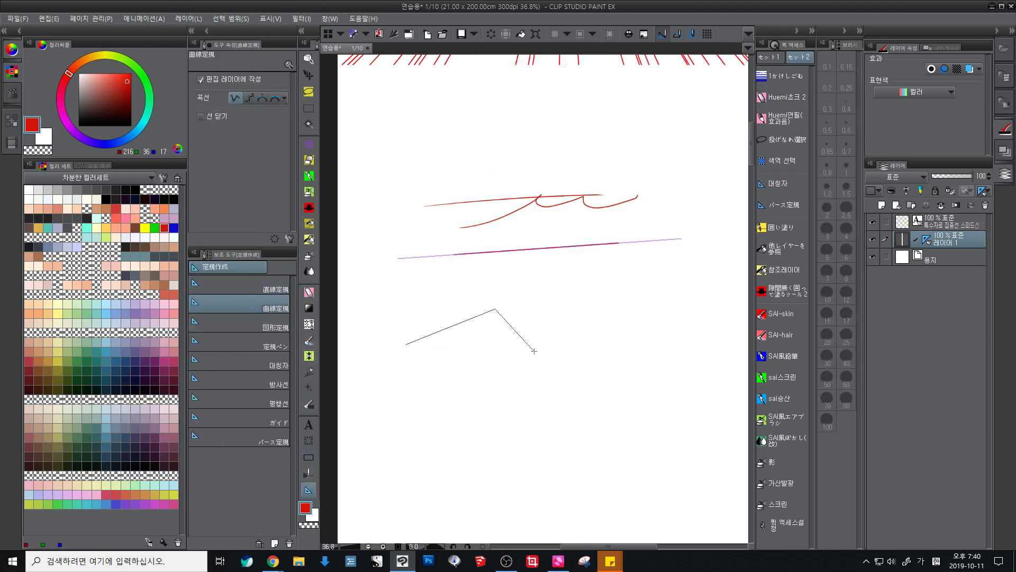
pyautogui.click(533, 350)
pyautogui.click(586, 304)
pyautogui.click(616, 344)
pyautogui.click(662, 300)
pyautogui.doubleClick(683, 316)
# Step: Trace the zigzag ruler with the Huemi초크 2 pen and draw a freehand wavy line above it
pyautogui.click(787, 96)
pyautogui.scroll(2, 419, 338)
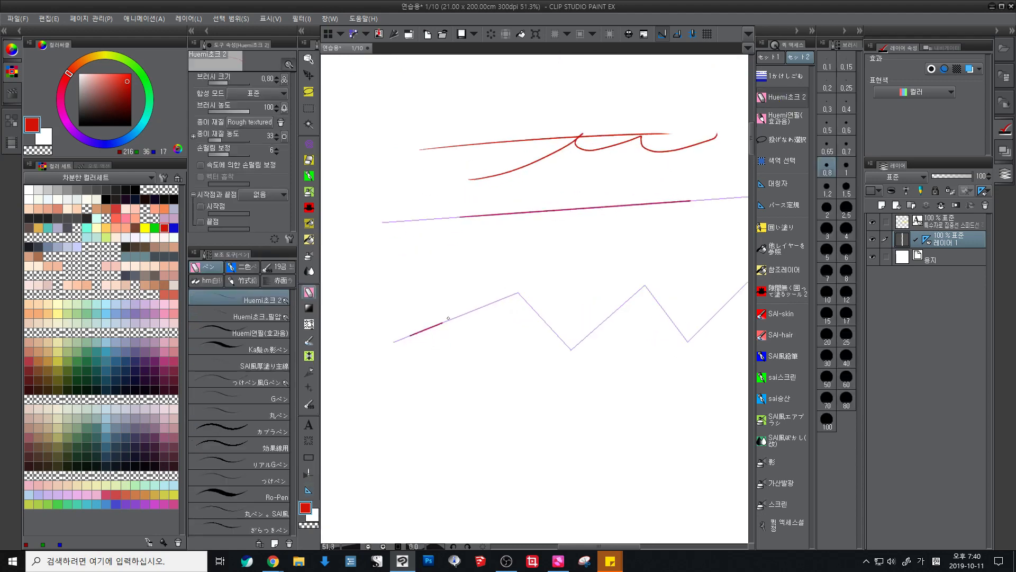
pyautogui.moveTo(449, 318)
pyautogui.mouseDown()
pyautogui.moveTo(540, 295)
pyautogui.moveTo(578, 342)
pyautogui.moveTo(671, 273)
pyautogui.moveTo(723, 324)
pyautogui.moveTo(748, 284)
pyautogui.mouseUp()
pyautogui.moveTo(569, 346); pyautogui.dragTo(546, 350)
pyautogui.moveTo(415, 288)
pyautogui.mouseDown()
pyautogui.moveTo(543, 253)
pyautogui.moveTo(694, 230)
pyautogui.moveTo(688, 281)
pyautogui.mouseUp()
pyautogui.scroll(-3, 651, 341)
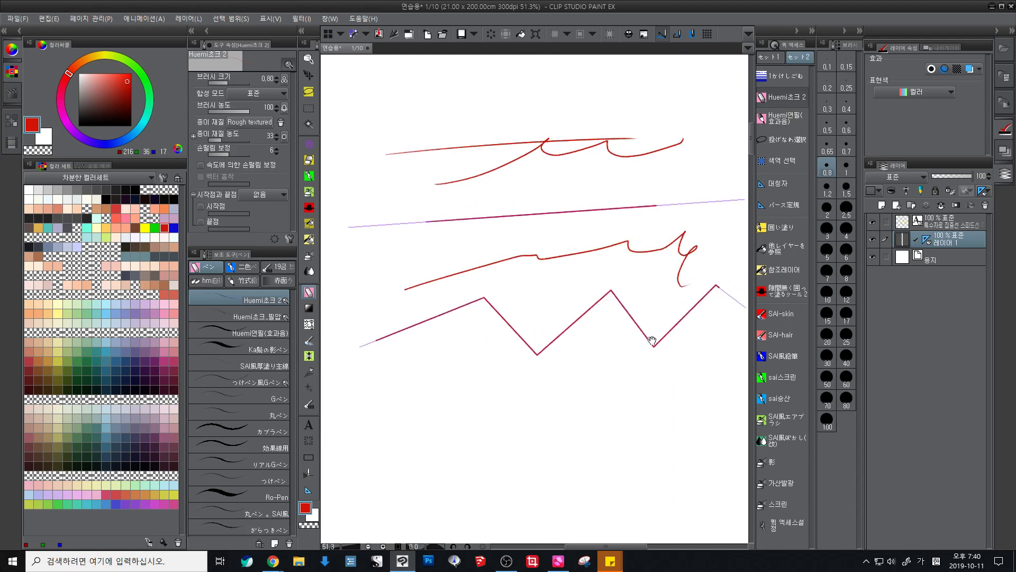
# Step: Clear all the red strokes from 레이어 1 and delete the rulers attached to that layer
pyautogui.press('Delete')
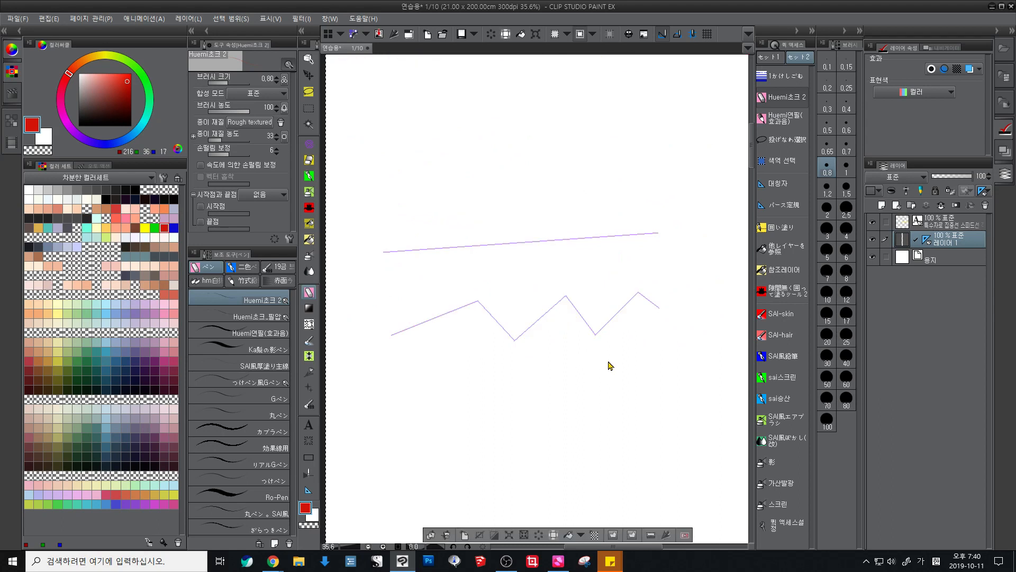
pyautogui.click(927, 243)
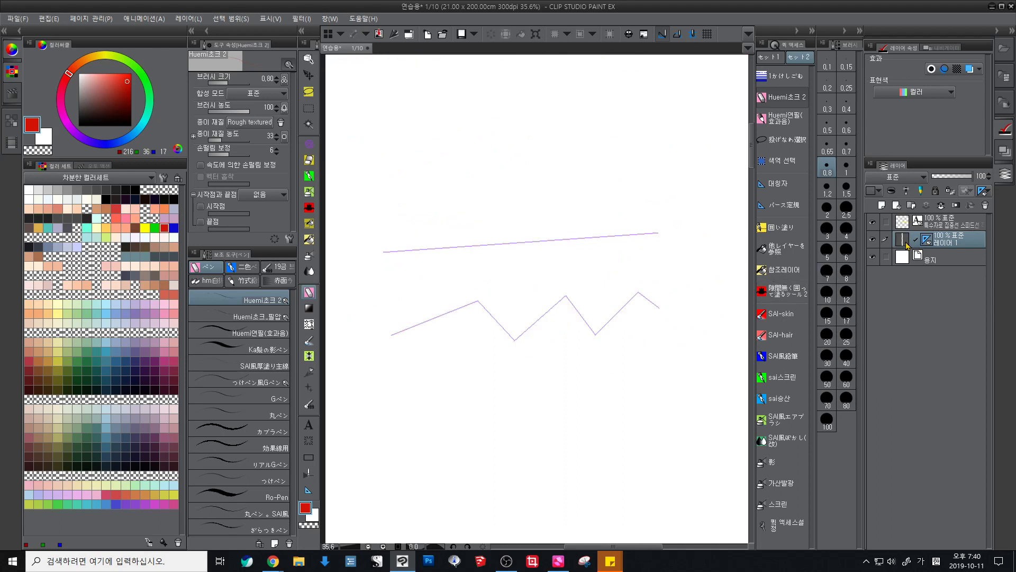
pyautogui.click(925, 244)
pyautogui.moveTo(927, 244); pyautogui.dragTo(986, 206)
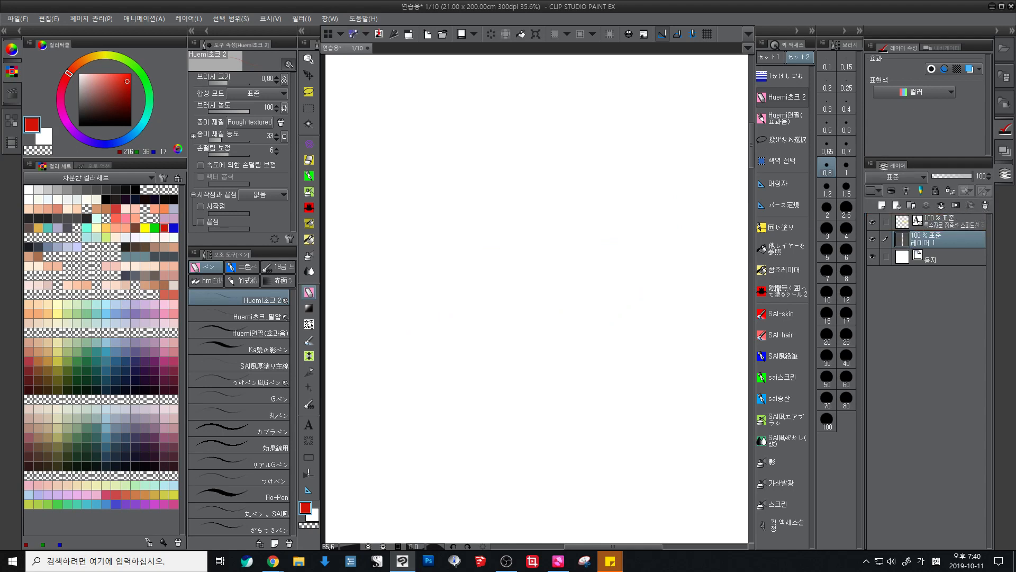
# Step: Choose the radial line ruler tool, try the 평행선 and 평행 곡선 types, and set the special ruler back to 방사선
pyautogui.scroll(-2, 550, 315)
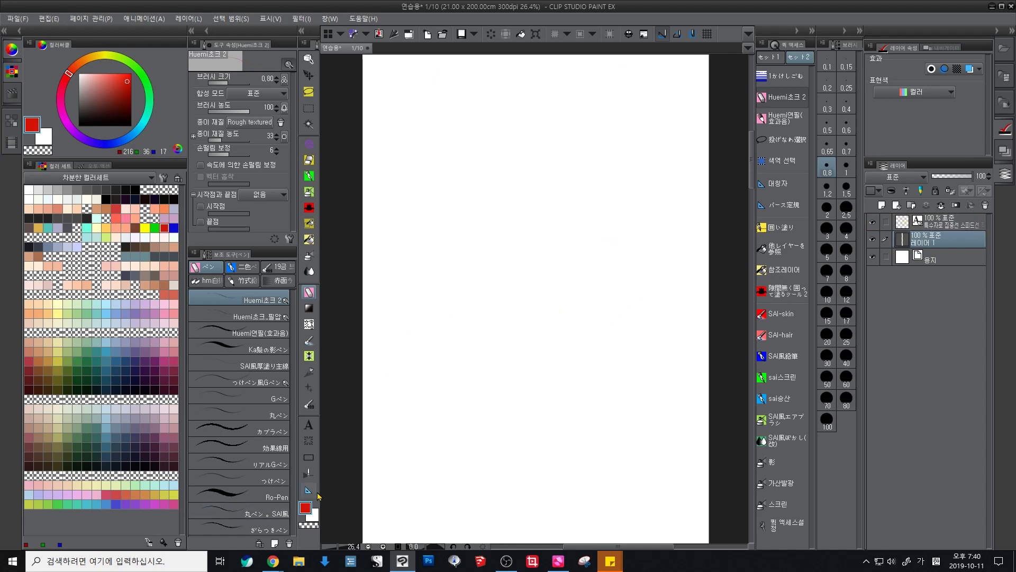
pyautogui.click(309, 488)
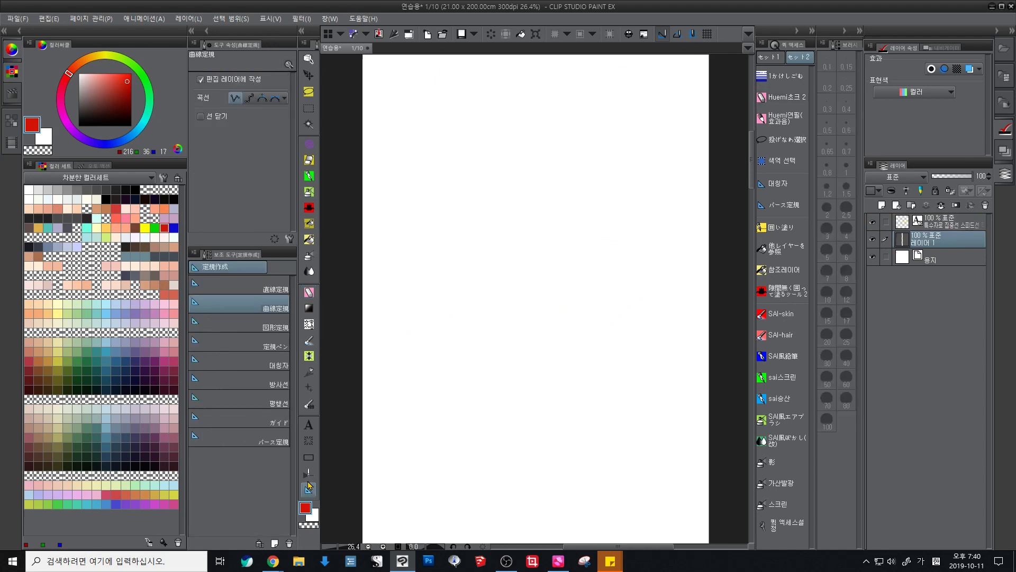
pyautogui.click(277, 384)
pyautogui.click(259, 82)
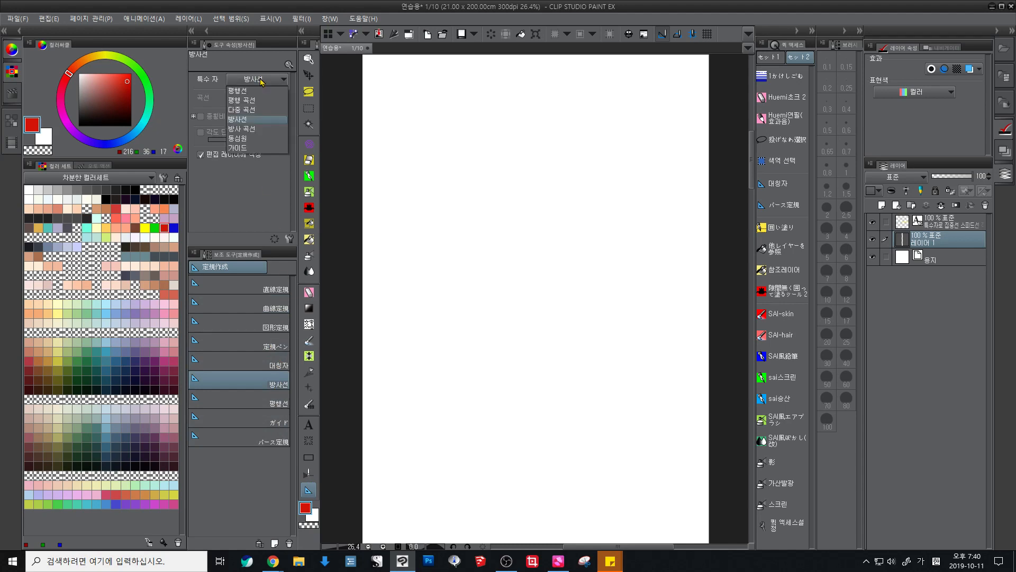
pyautogui.click(257, 98)
pyautogui.click(264, 82)
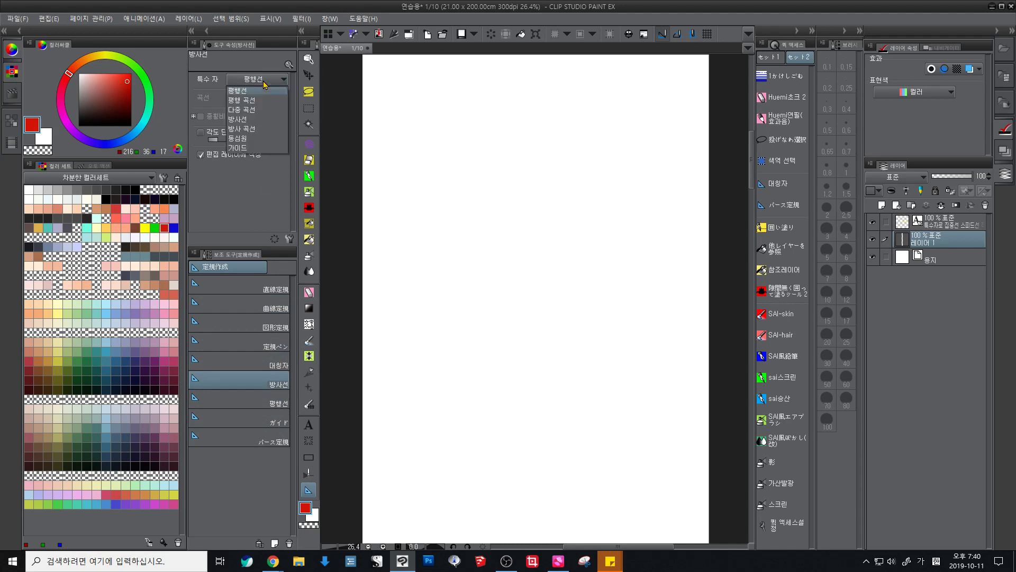
pyautogui.click(258, 100)
pyautogui.click(264, 82)
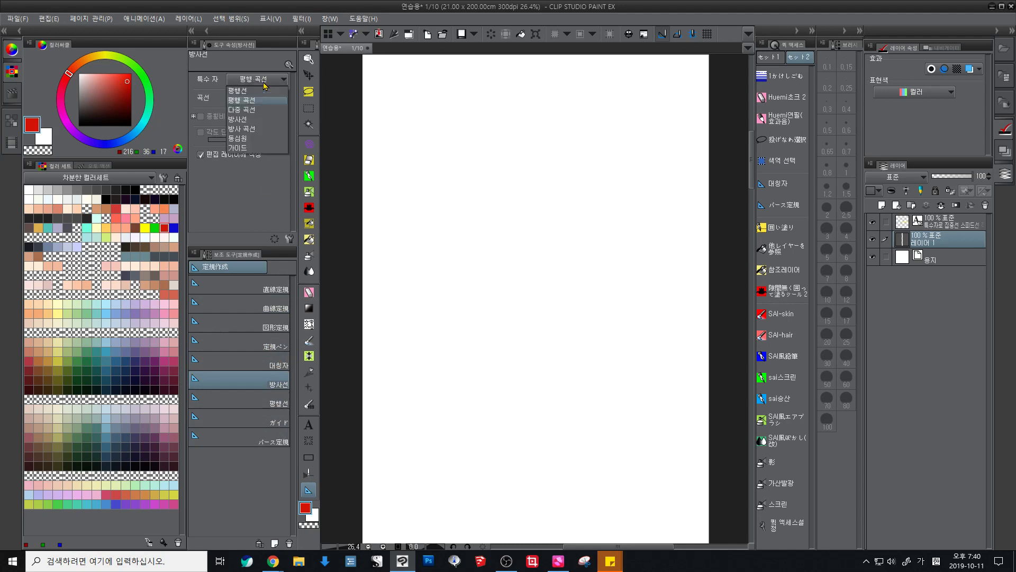
pyautogui.click(255, 121)
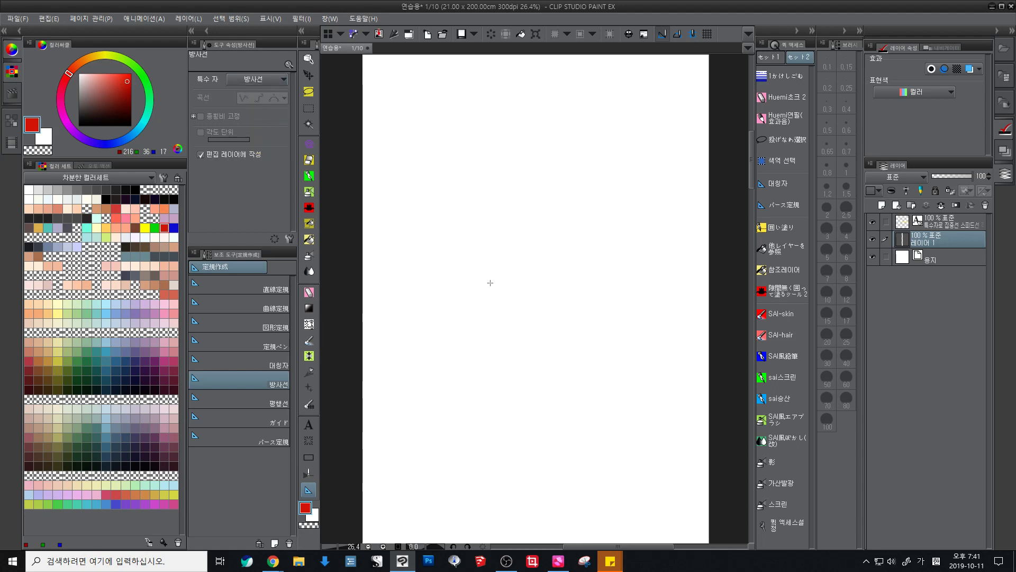
# Step: Place a radial line (방사선) ruler near the middle of the blank canvas on 레이어 1
pyautogui.moveTo(480, 320); pyautogui.dragTo(472, 254)
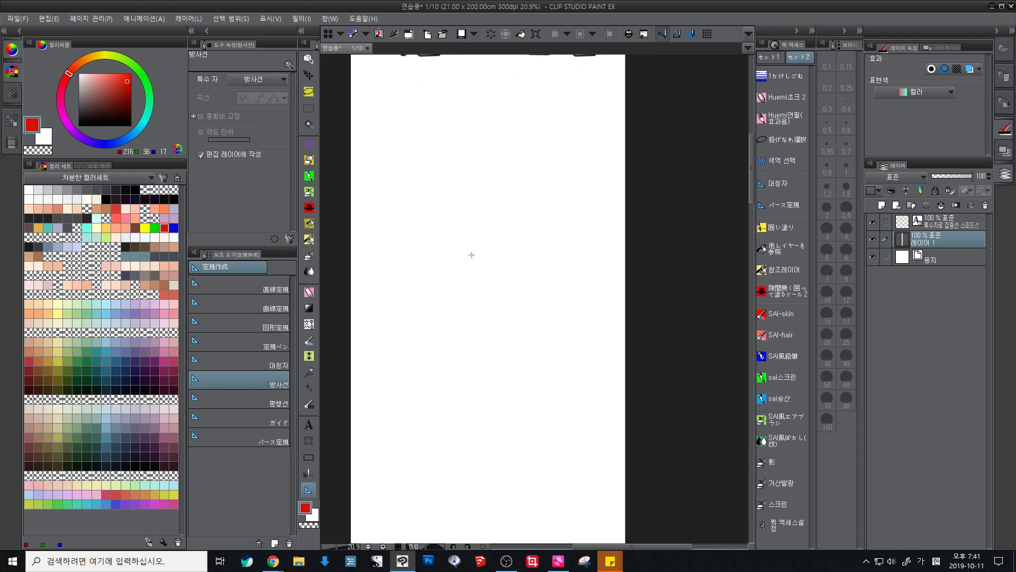
pyautogui.click(483, 248)
pyautogui.scroll(2, 481, 267)
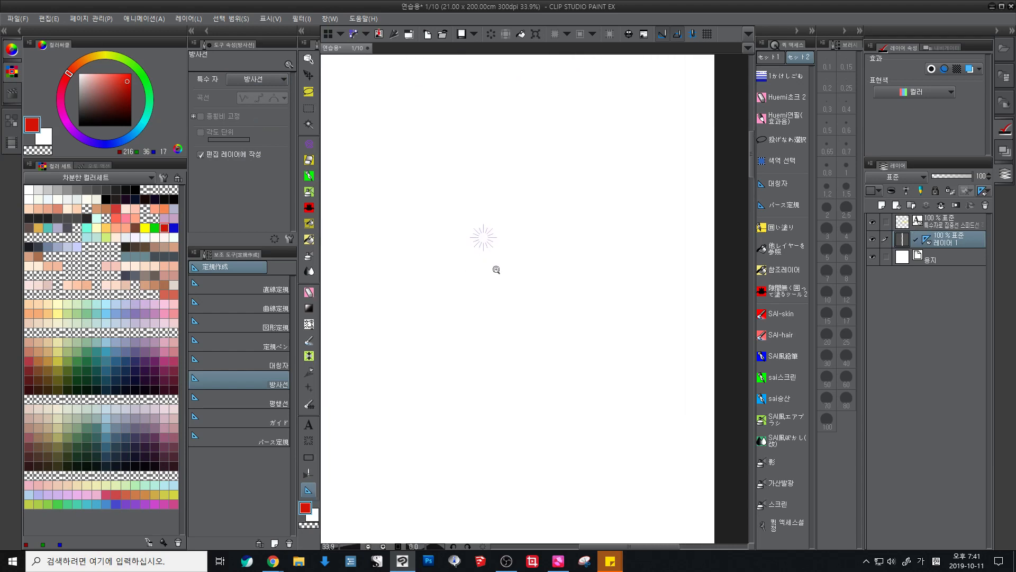
pyautogui.scroll(-2, 474, 286)
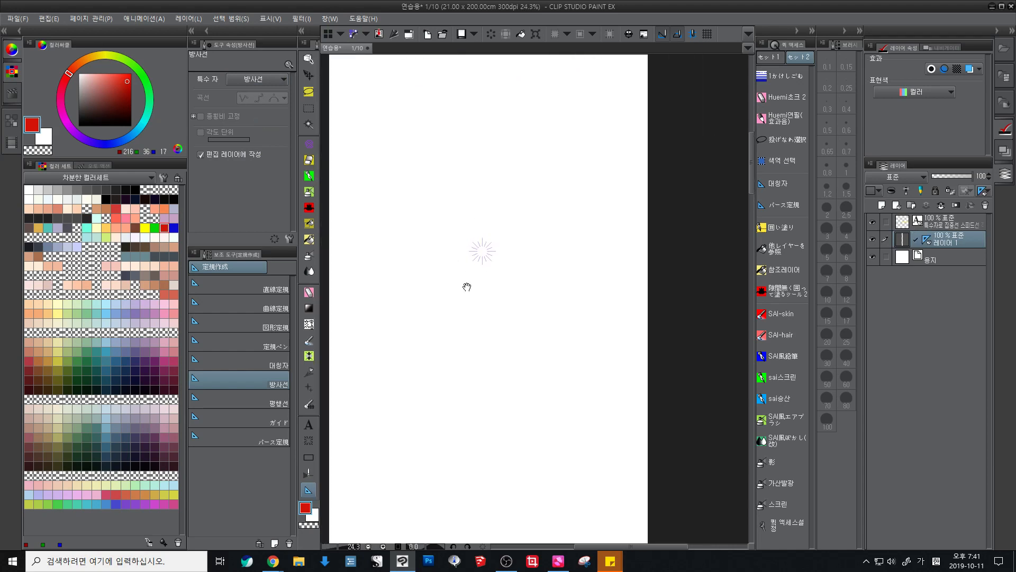
pyautogui.moveTo(465, 286); pyautogui.dragTo(492, 311)
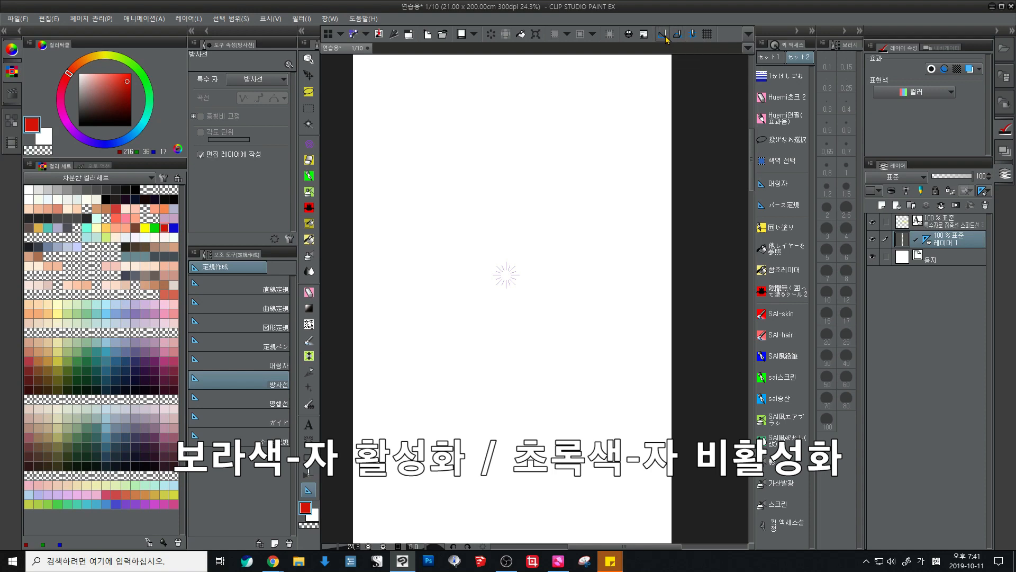
pyautogui.scroll(3, 503, 238)
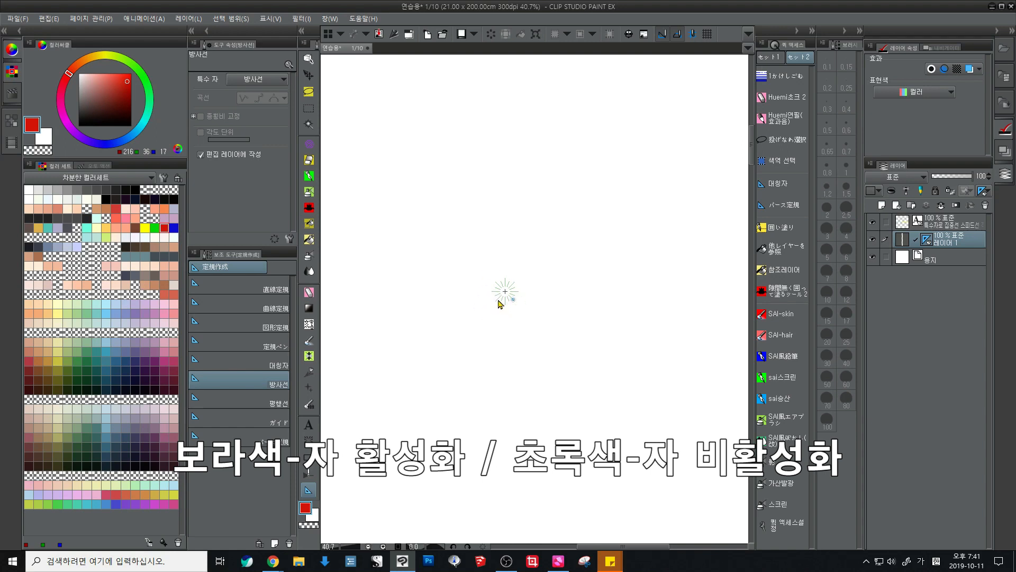
# Step: With the Huemi초크 2 pen, draw a full ring of red focus lines converging on the radial ruler, adding longer lines on the upper side
pyautogui.click(782, 97)
pyautogui.moveTo(517, 294)
pyautogui.mouseDown()
pyautogui.moveTo(541, 267)
pyautogui.moveTo(562, 286)
pyautogui.moveTo(574, 334)
pyautogui.moveTo(550, 347)
pyautogui.moveTo(545, 370)
pyautogui.moveTo(562, 394)
pyautogui.mouseUp()
pyautogui.hotkey('ctrl', 'z')
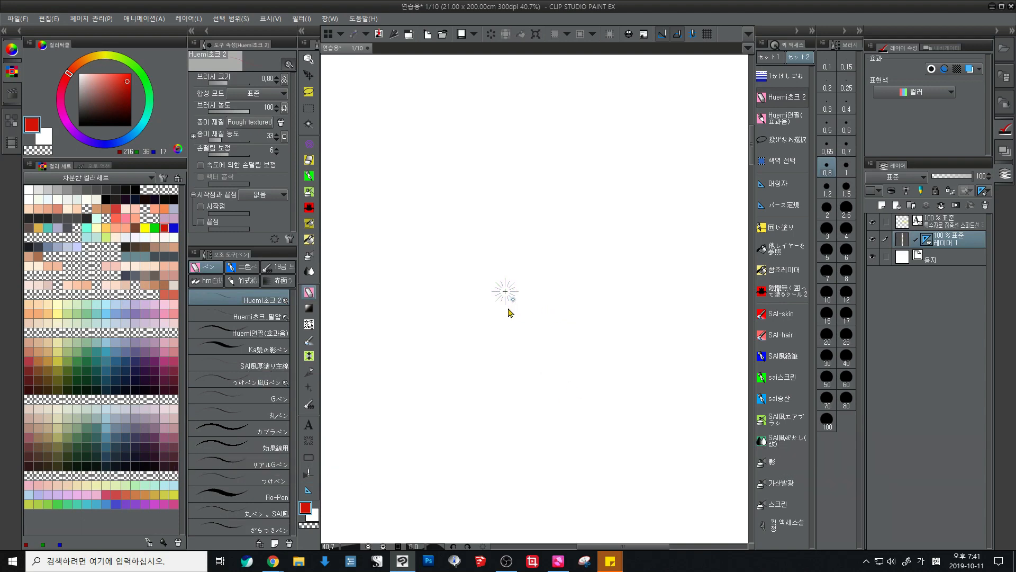
pyautogui.moveTo(555, 212)
pyautogui.mouseDown()
pyautogui.moveTo(574, 184)
pyautogui.moveTo(533, 247)
pyautogui.mouseUp()
pyautogui.moveTo(575, 185); pyautogui.dragTo(532, 248)
pyautogui.moveTo(560, 174); pyautogui.dragTo(524, 251)
pyautogui.moveTo(536, 180); pyautogui.dragTo(516, 253)
pyautogui.moveTo(505, 146); pyautogui.dragTo(506, 234)
pyautogui.moveTo(465, 160); pyautogui.dragTo(490, 243)
pyautogui.moveTo(445, 164); pyautogui.dragTo(480, 237)
pyautogui.moveTo(438, 174)
pyautogui.mouseDown()
pyautogui.moveTo(472, 235)
pyautogui.moveTo(460, 238)
pyautogui.mouseUp()
pyautogui.moveTo(406, 203); pyautogui.dragTo(452, 245)
pyautogui.moveTo(393, 227); pyautogui.dragTo(456, 263)
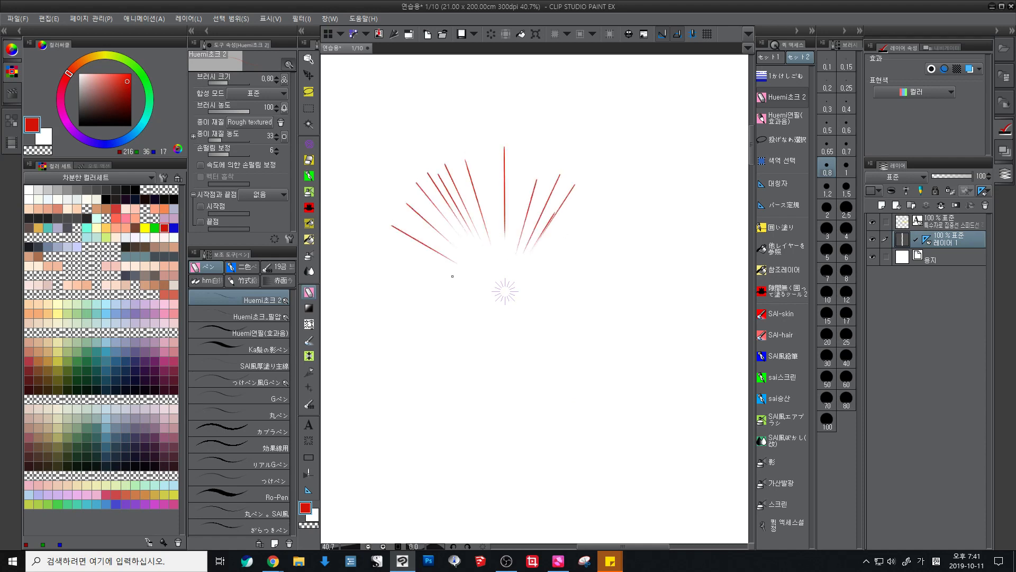
pyautogui.moveTo(383, 256); pyautogui.dragTo(446, 275)
pyautogui.moveTo(383, 288); pyautogui.dragTo(436, 291)
pyautogui.moveTo(398, 319); pyautogui.dragTo(432, 311)
pyautogui.moveTo(401, 348); pyautogui.dragTo(451, 321)
pyautogui.moveTo(394, 375); pyautogui.dragTo(455, 340)
pyautogui.moveTo(420, 401); pyautogui.dragTo(465, 343)
pyautogui.moveTo(434, 413)
pyautogui.mouseDown()
pyautogui.moveTo(468, 356)
pyautogui.moveTo(471, 369)
pyautogui.mouseUp()
pyautogui.moveTo(468, 426); pyautogui.dragTo(482, 376)
pyautogui.moveTo(489, 423); pyautogui.dragTo(504, 377)
pyautogui.moveTo(523, 421); pyautogui.dragTo(514, 363)
pyautogui.moveTo(555, 409); pyautogui.dragTo(538, 367)
pyautogui.moveTo(589, 407); pyautogui.dragTo(552, 356)
pyautogui.moveTo(619, 387); pyautogui.dragTo(562, 340)
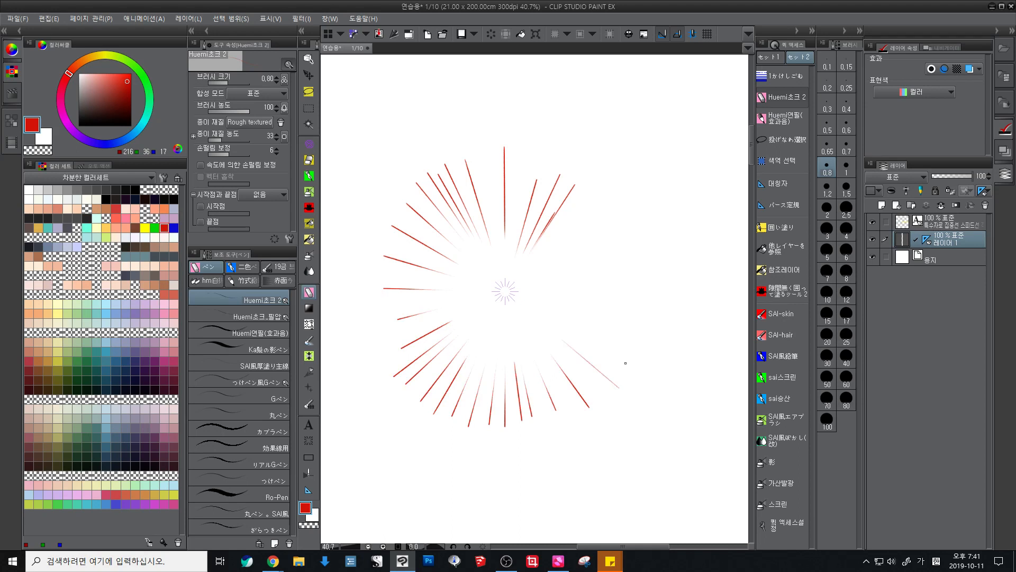
pyautogui.moveTo(625, 363)
pyautogui.mouseDown()
pyautogui.moveTo(575, 333)
pyautogui.moveTo(603, 342)
pyautogui.mouseUp()
pyautogui.moveTo(644, 339)
pyautogui.mouseDown()
pyautogui.moveTo(595, 322)
pyautogui.moveTo(609, 316)
pyautogui.moveTo(594, 279)
pyautogui.mouseUp()
pyautogui.moveTo(648, 233); pyautogui.dragTo(601, 252)
pyautogui.moveTo(633, 199); pyautogui.dragTo(581, 225)
pyautogui.moveTo(624, 176); pyautogui.dragTo(578, 223)
pyautogui.moveTo(618, 165); pyautogui.dragTo(559, 226)
pyautogui.moveTo(401, 145)
pyautogui.mouseDown()
pyautogui.moveTo(479, 254)
pyautogui.moveTo(464, 228)
pyautogui.mouseUp()
pyautogui.moveTo(455, 128); pyautogui.dragTo(472, 188)
pyautogui.moveTo(699, 144); pyautogui.dragTo(577, 236)
pyautogui.moveTo(667, 134); pyautogui.dragTo(584, 216)
pyautogui.moveTo(646, 169); pyautogui.dragTo(558, 245)
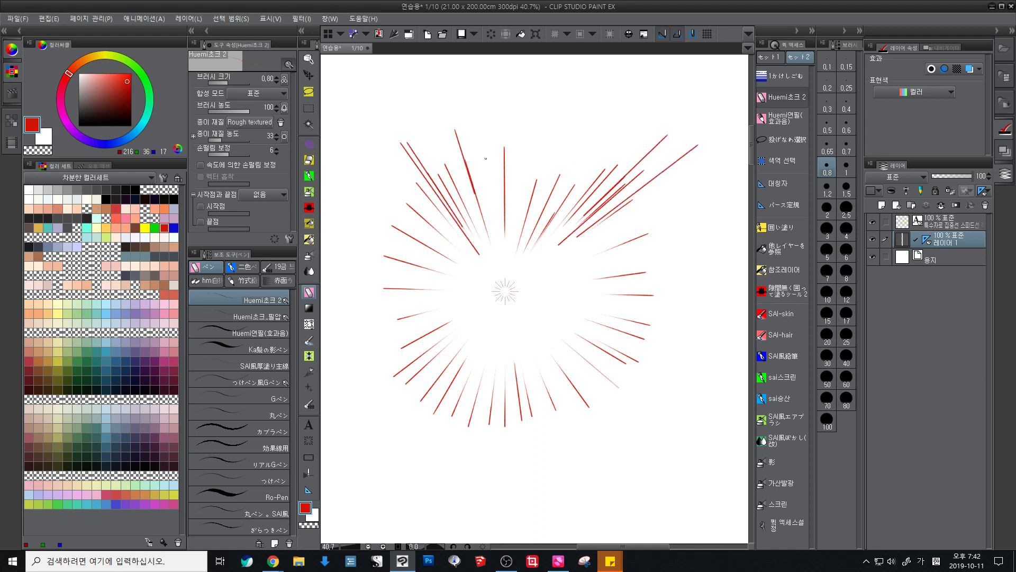
# Step: Clear the whole ring of focus lines from 레이어 1 and remove the selection
pyautogui.hotkey('ctrl', 'a')
pyautogui.press('Delete')
pyautogui.hotkey('ctrl', 'd')
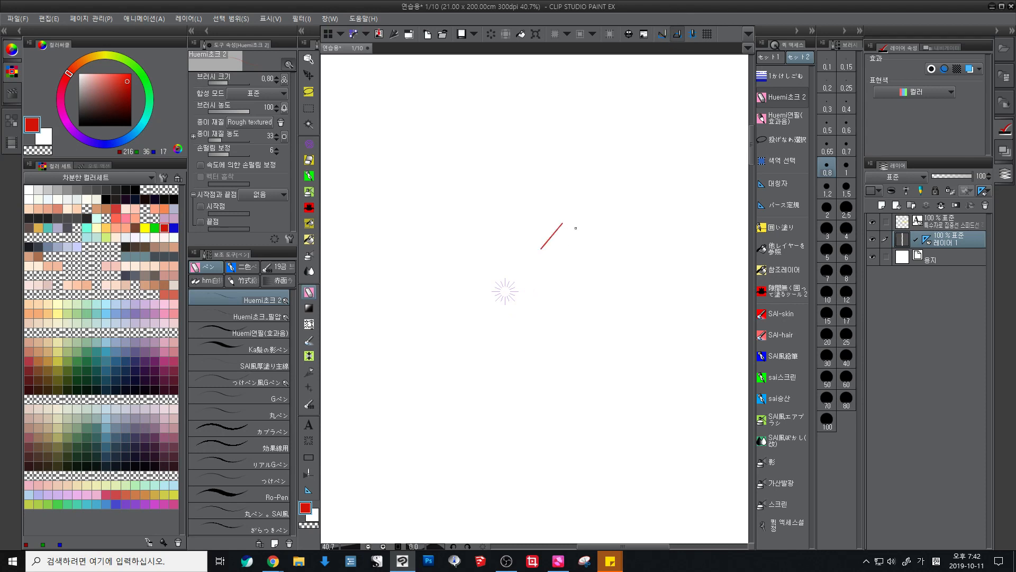
# Step: Draw an unsnapped freehand scribble, turn on snapping to the special ruler, and draw several focus lines above the ruler's center
pyautogui.moveTo(589, 222)
pyautogui.mouseDown()
pyautogui.moveTo(576, 272)
pyautogui.moveTo(625, 281)
pyautogui.mouseUp()
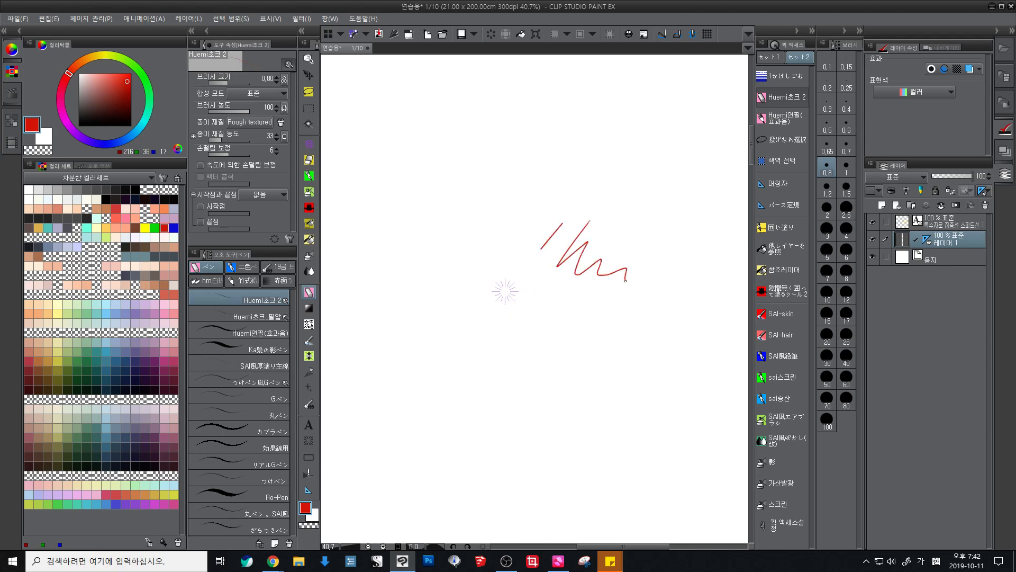
pyautogui.click(677, 34)
pyautogui.moveTo(628, 173)
pyautogui.mouseDown()
pyautogui.moveTo(579, 220)
pyautogui.moveTo(593, 226)
pyautogui.mouseUp()
pyautogui.moveTo(648, 187); pyautogui.dragTo(595, 227)
pyautogui.moveTo(606, 144); pyautogui.dragTo(550, 226)
pyautogui.moveTo(549, 161); pyautogui.dragTo(512, 256)
pyautogui.moveTo(507, 160); pyautogui.dragTo(505, 233)
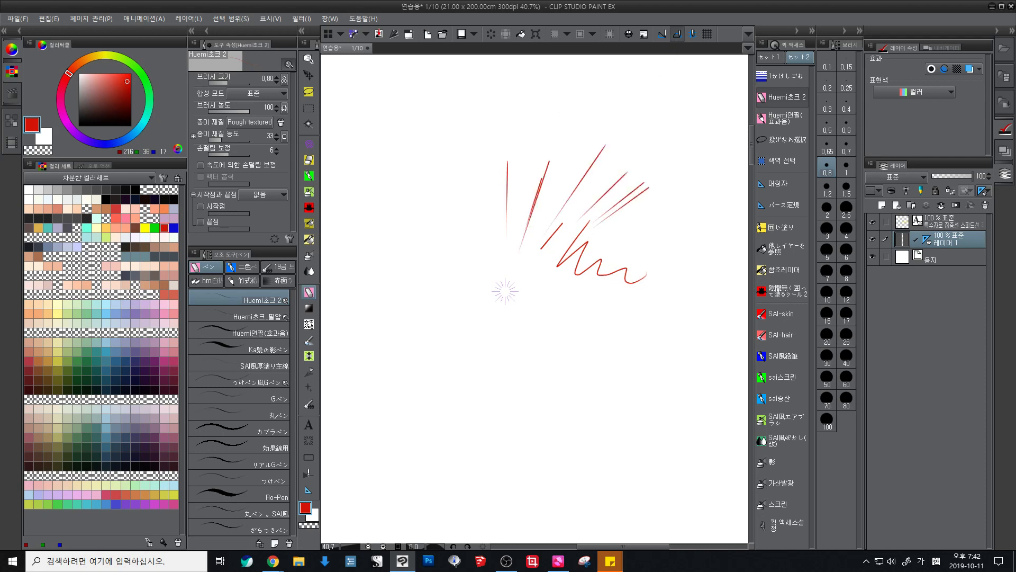
pyautogui.moveTo(525, 193); pyautogui.dragTo(510, 267)
# Step: Clear the scribble and test focus lines from 레이어 1, keeping its radial ruler, and deselect
pyautogui.hotkey('ctrl', 'a')
pyautogui.press('Delete')
pyautogui.hotkey('ctrl', 'd')
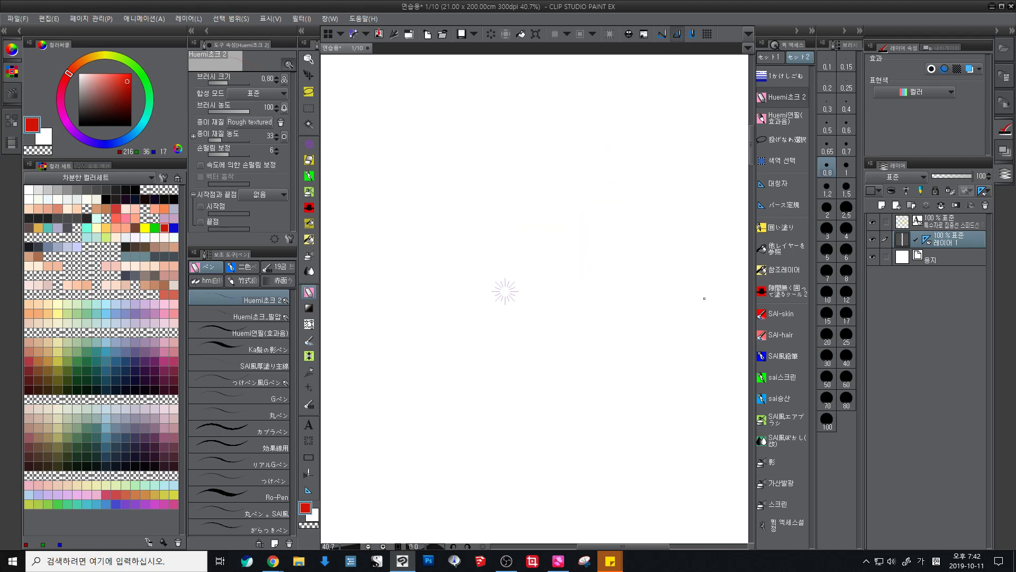
# Step: Make a rectangular selection across the full page width, enclosing the radial ruler
pyautogui.moveTo(549, 334); pyautogui.dragTo(523, 326)
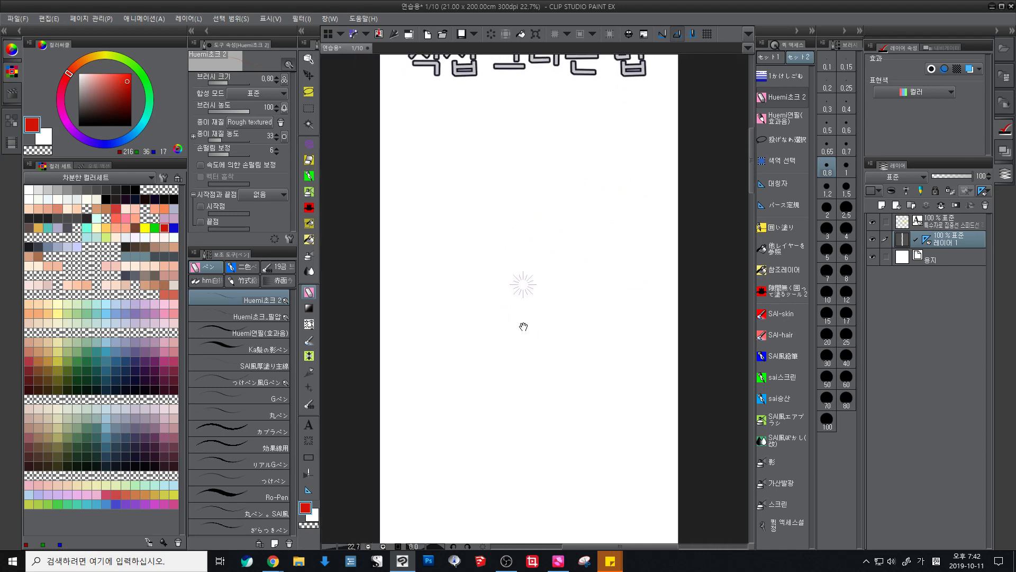
pyautogui.click(309, 489)
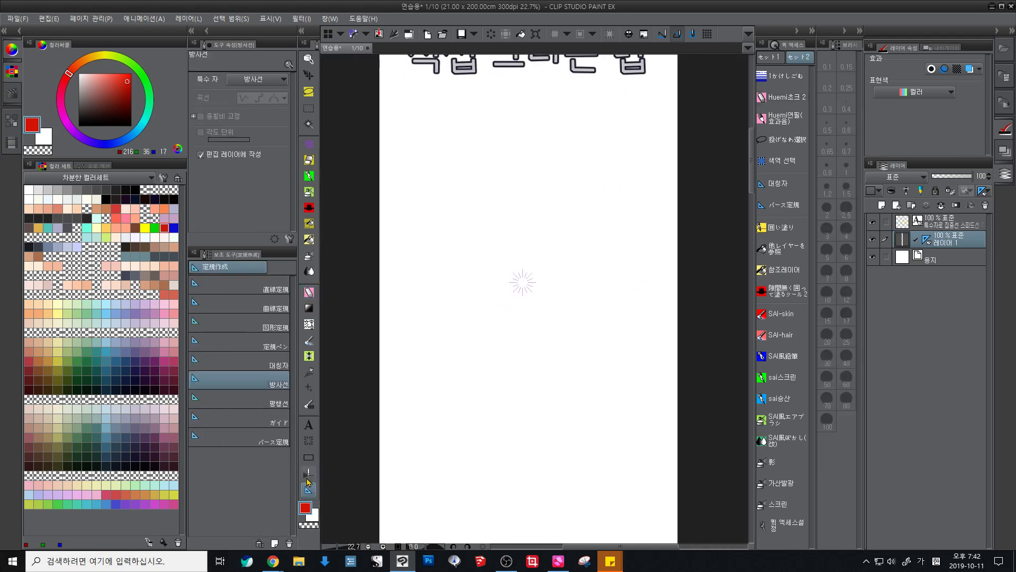
pyautogui.click(308, 108)
pyautogui.moveTo(369, 131); pyautogui.dragTo(705, 411)
pyautogui.scroll(1, 519, 308)
pyautogui.moveTo(518, 328); pyautogui.dragTo(532, 325)
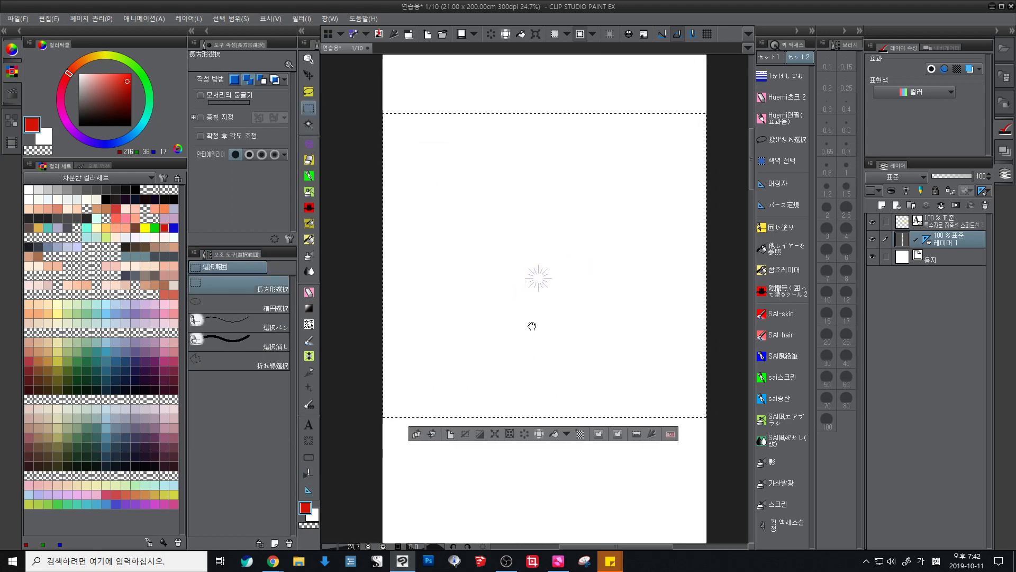
# Step: Add a new layer, place it beneath 레이어 1 and set its opacity to 46%
pyautogui.click(881, 205)
pyautogui.moveTo(942, 238); pyautogui.dragTo(943, 260)
pyautogui.click(952, 177)
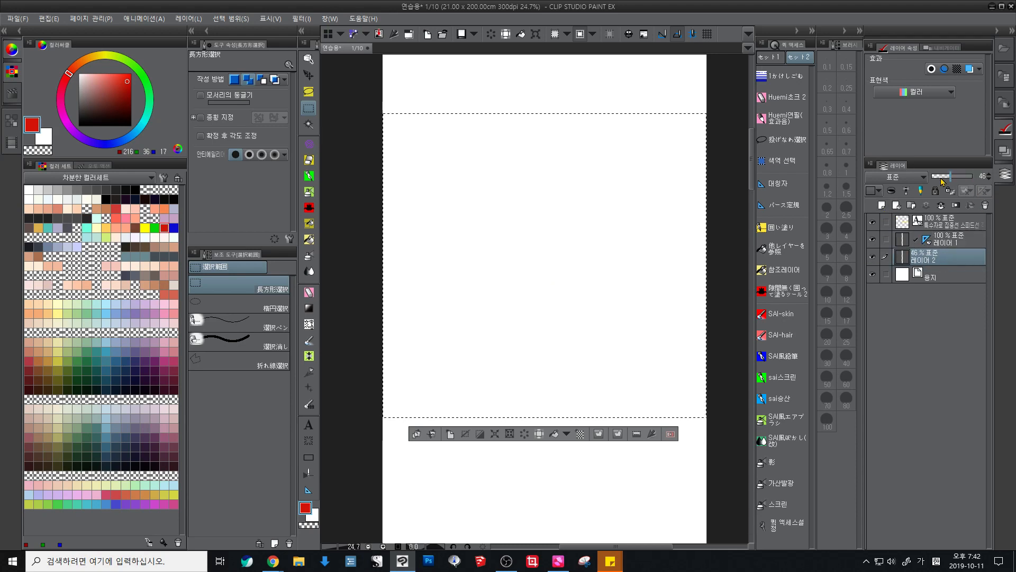
# Step: With the Huemi초크 2 pen, sketch a cloud-shaped outline and a loose oval as a guide around the ruler's center on 레이어 2
pyautogui.click(781, 97)
pyautogui.moveTo(528, 178)
pyautogui.mouseDown()
pyautogui.moveTo(609, 178)
pyautogui.moveTo(649, 213)
pyautogui.moveTo(642, 301)
pyautogui.moveTo(561, 355)
pyautogui.moveTo(449, 338)
pyautogui.moveTo(436, 235)
pyautogui.moveTo(520, 189)
pyautogui.moveTo(470, 187)
pyautogui.moveTo(429, 247)
pyautogui.moveTo(448, 312)
pyautogui.moveTo(516, 359)
pyautogui.moveTo(622, 344)
pyautogui.moveTo(662, 284)
pyautogui.moveTo(628, 195)
pyautogui.moveTo(525, 178)
pyautogui.moveTo(502, 193)
pyautogui.moveTo(436, 315)
pyautogui.mouseUp()
pyautogui.hotkey('ctrl', 'z')
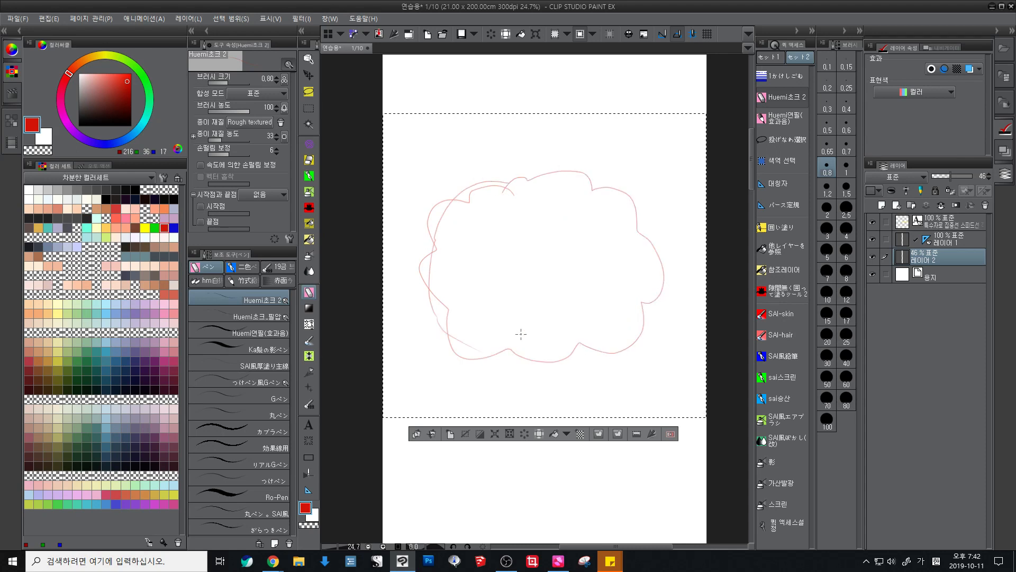
pyautogui.moveTo(506, 192)
pyautogui.mouseDown()
pyautogui.moveTo(594, 175)
pyautogui.moveTo(640, 212)
pyautogui.moveTo(643, 321)
pyautogui.moveTo(570, 362)
pyautogui.moveTo(450, 340)
pyautogui.mouseUp()
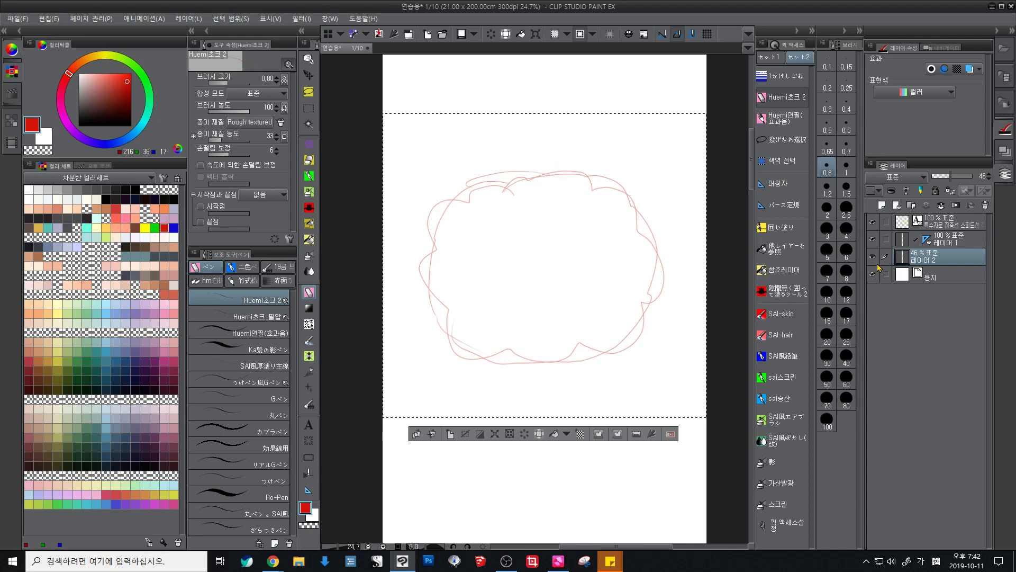
# Step: Make 레이어 1 active and shift its radial ruler's center slightly upward within the guide sketch
pyautogui.click(948, 242)
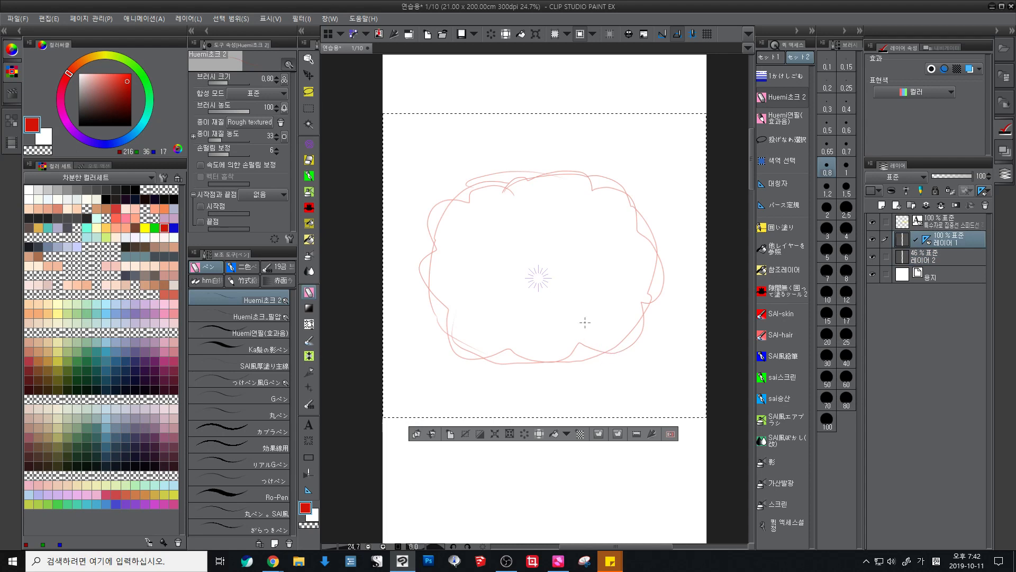
pyautogui.keyDown('ctrl'); pyautogui.click(541, 281); pyautogui.keyUp('ctrl')
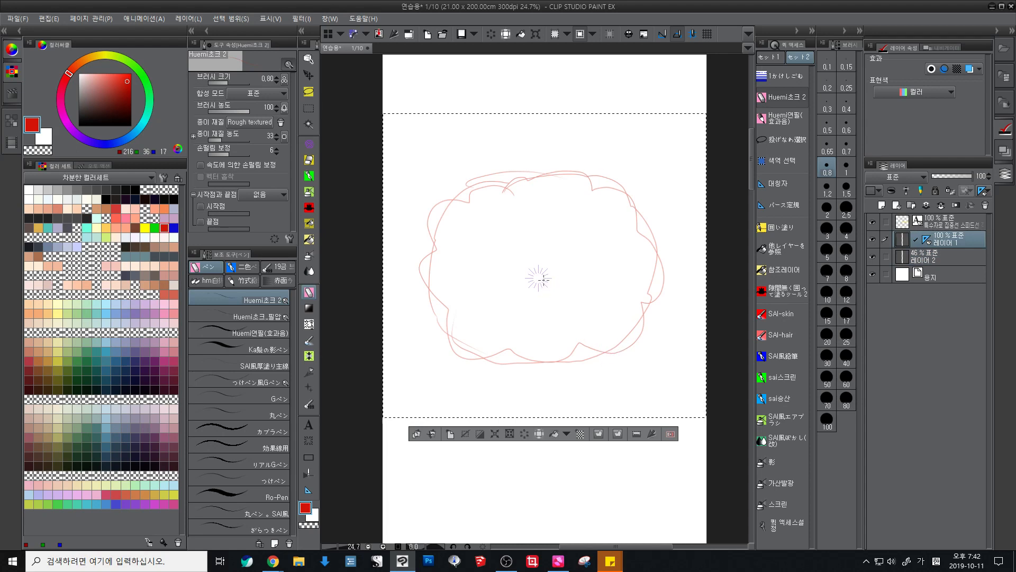
pyautogui.keyDown('ctrl'); pyautogui.click(540, 279); pyautogui.keyUp('ctrl')
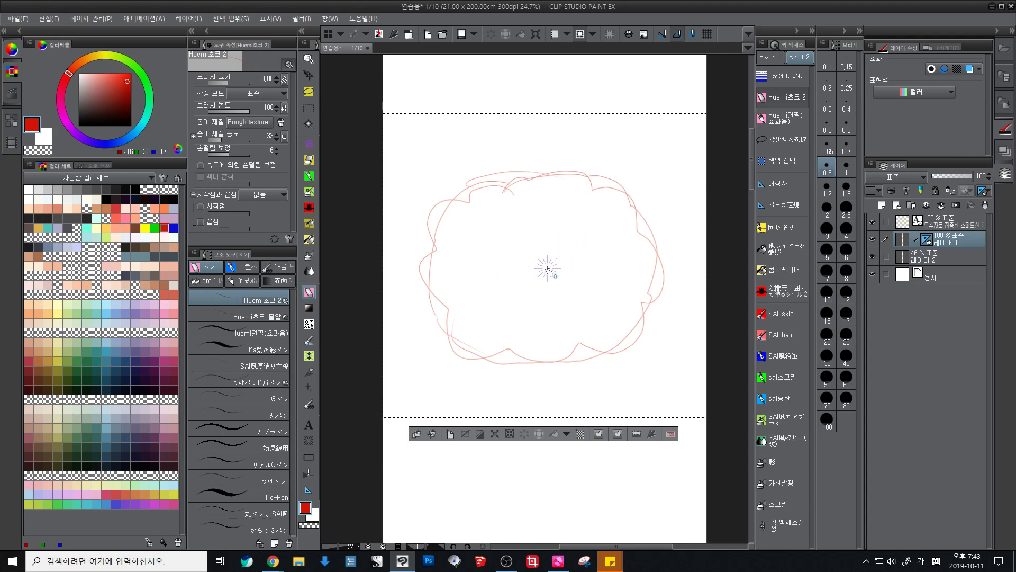
pyautogui.click(940, 240)
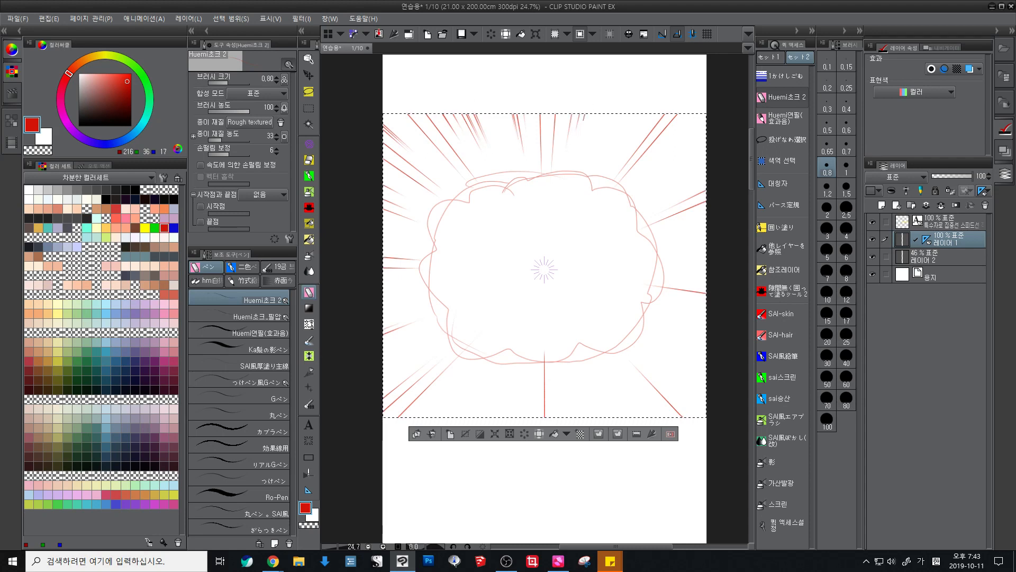
# Step: Draw red focus lines from all edges of the selection toward the guide outline, tapering near the sketch
pyautogui.moveTo(603, 112)
pyautogui.mouseDown()
pyautogui.moveTo(585, 168)
pyautogui.moveTo(601, 106)
pyautogui.moveTo(595, 149)
pyautogui.mouseUp()
pyautogui.moveTo(635, 114); pyautogui.dragTo(623, 150)
pyautogui.moveTo(649, 115); pyautogui.dragTo(622, 154)
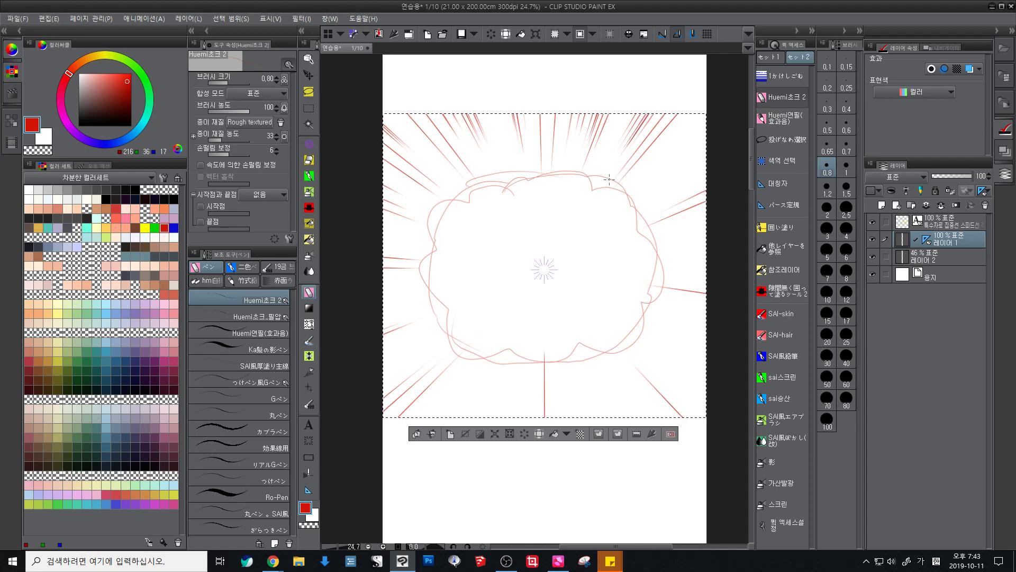
pyautogui.moveTo(628, 114); pyautogui.dragTo(611, 143)
pyautogui.moveTo(708, 117)
pyautogui.mouseDown()
pyautogui.moveTo(645, 175)
pyautogui.moveTo(668, 166)
pyautogui.moveTo(657, 185)
pyautogui.mouseUp()
pyautogui.moveTo(382, 375)
pyautogui.mouseDown()
pyautogui.moveTo(434, 346)
pyautogui.moveTo(423, 356)
pyautogui.mouseUp()
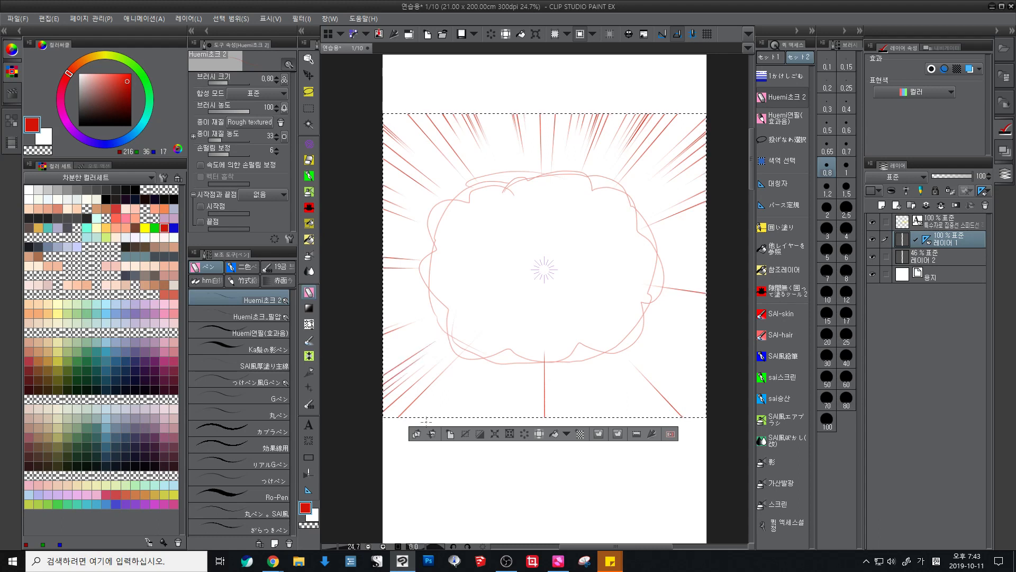
pyautogui.moveTo(442, 417); pyautogui.dragTo(461, 390)
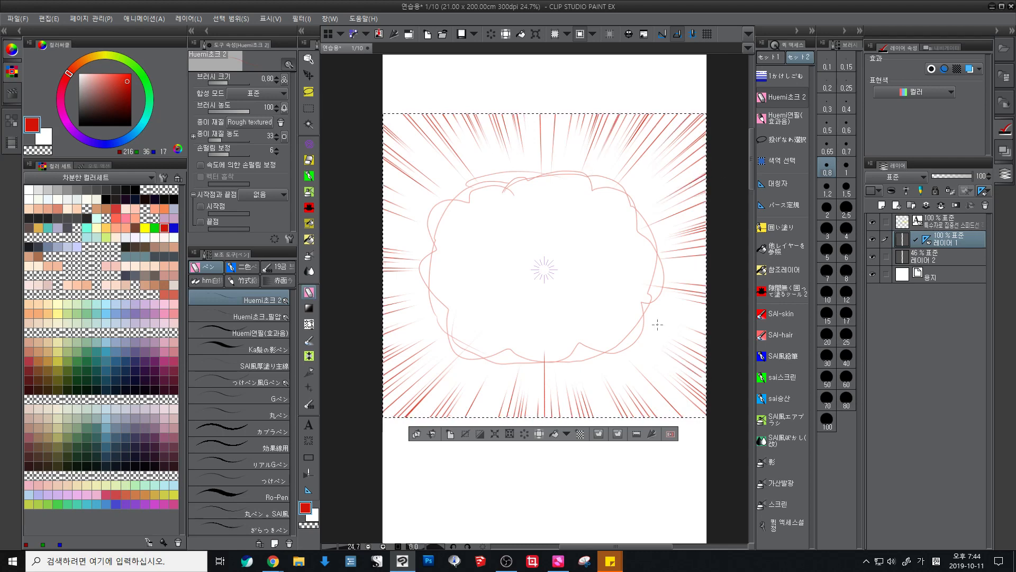
# Step: Hide the 레이어 2 guide sketch and fade the long focus line below the center using SAI風エアブラシ with transparent color
pyautogui.click(872, 257)
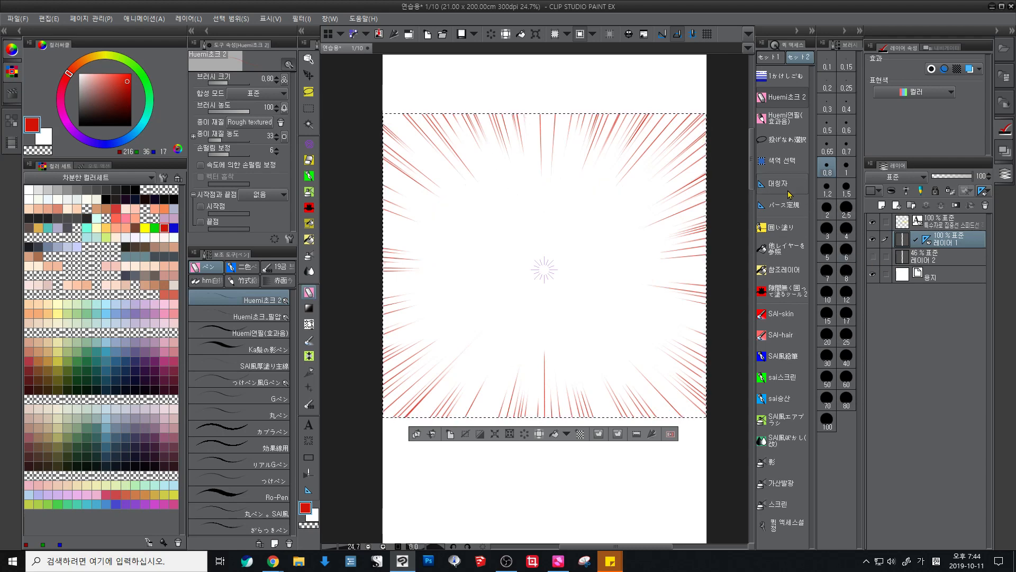
pyautogui.click(784, 420)
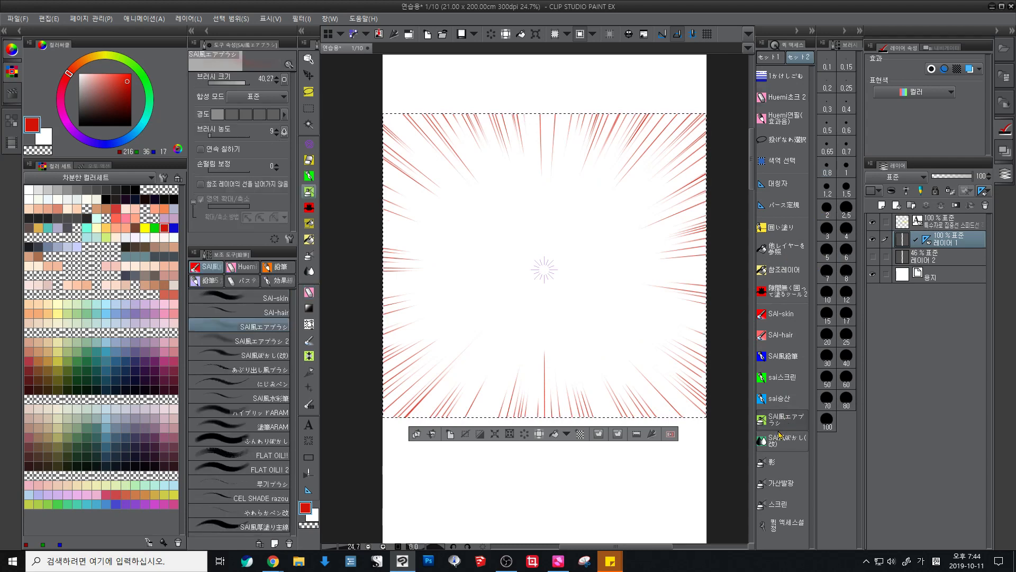
pyautogui.click(309, 526)
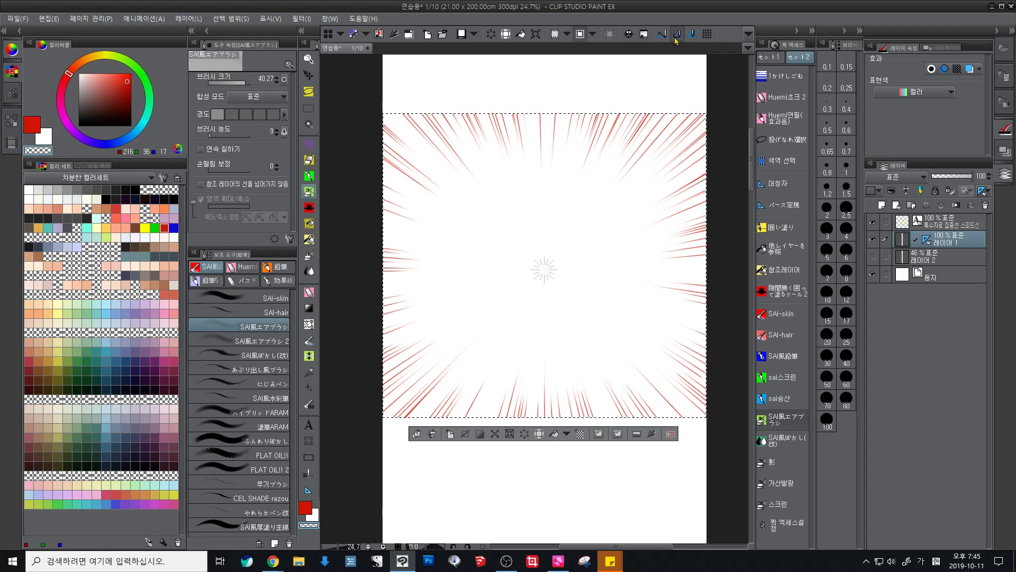
# Step: Fill the gaps around the selection's edges with more red focus lines using Huemi초크 2
pyautogui.click(788, 97)
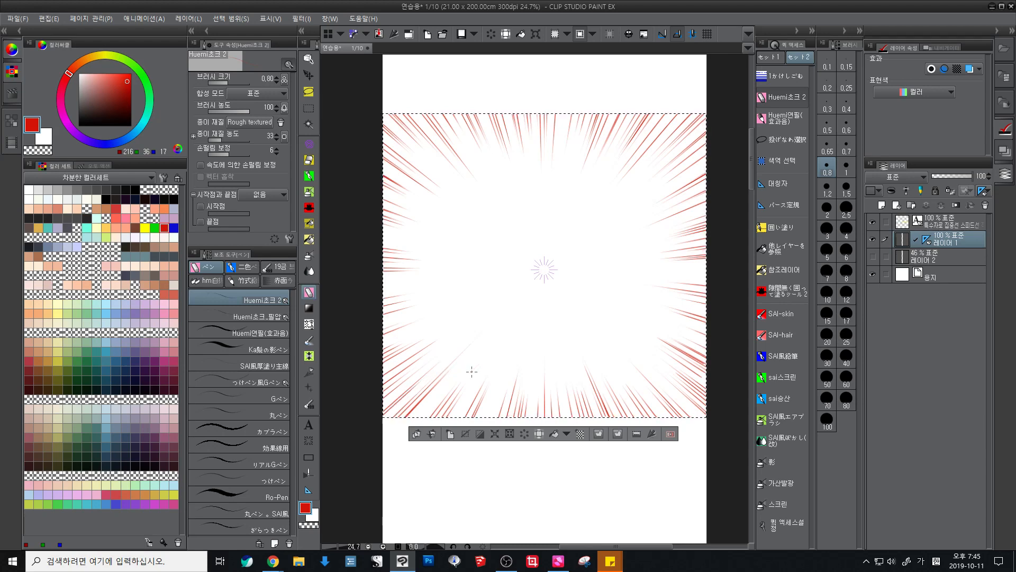
pyautogui.moveTo(707, 297)
pyautogui.mouseDown()
pyautogui.moveTo(691, 311)
pyautogui.moveTo(713, 298)
pyautogui.mouseUp()
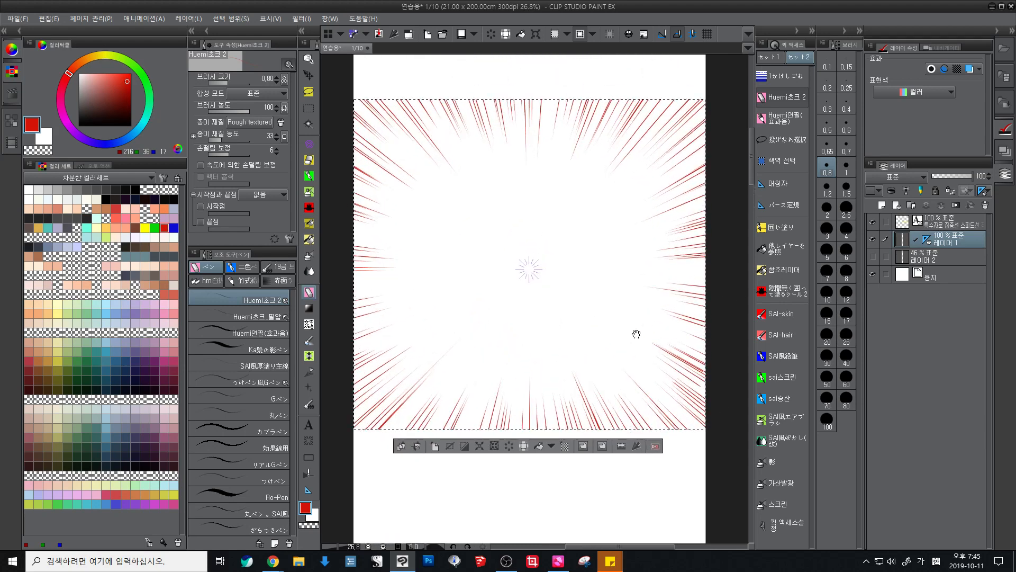
pyautogui.moveTo(608, 345); pyautogui.dragTo(629, 341)
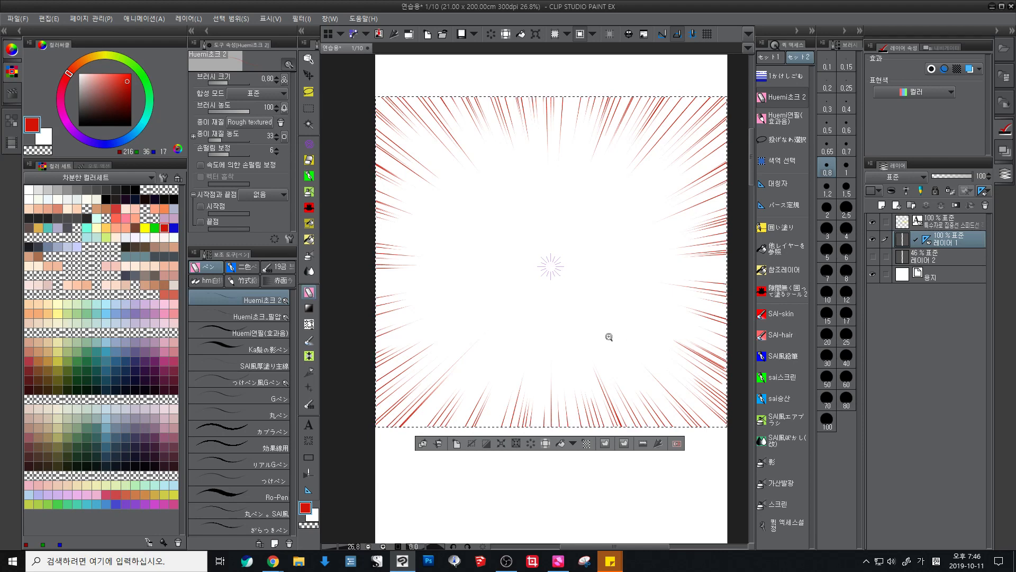
pyautogui.scroll(-1, 592, 336)
pyautogui.moveTo(592, 335); pyautogui.dragTo(524, 283)
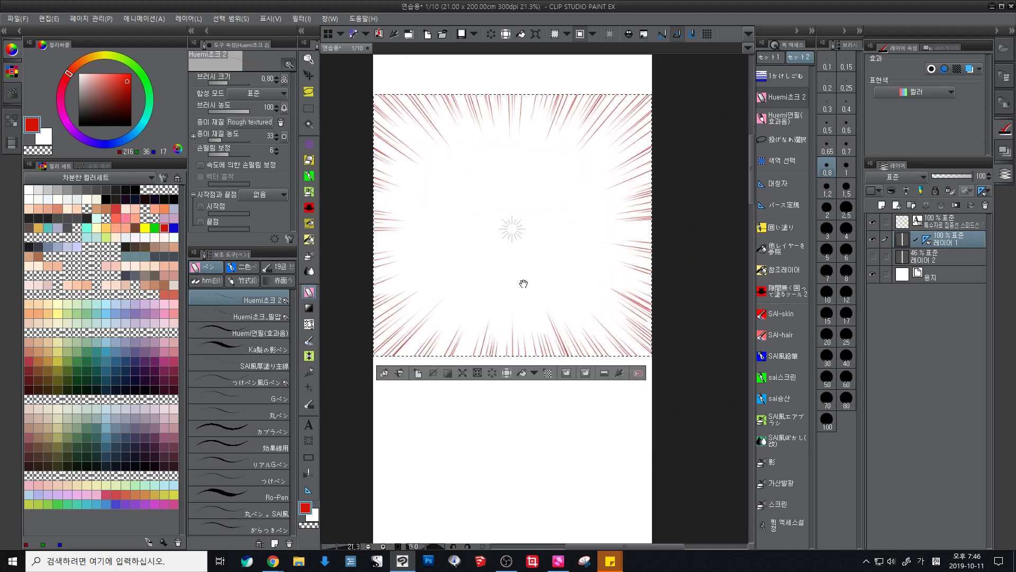
# Step: Make the 용지 paper layer active and remove the rectangular selection
pyautogui.click(942, 260)
pyautogui.click(935, 276)
pyautogui.hotkey('ctrl', 'd')
pyautogui.scroll(-2, 614, 355)
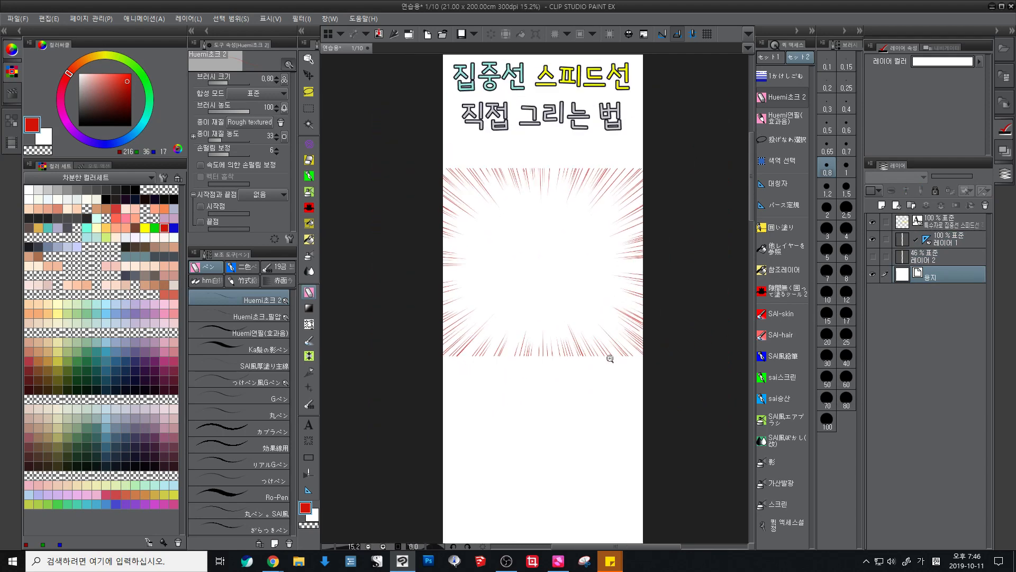
# Step: Create a horizontal 평행선 parallel-line special ruler on the blank area below the focus lines
pyautogui.scroll(2, 577, 382)
pyautogui.moveTo(561, 416); pyautogui.dragTo(515, 240)
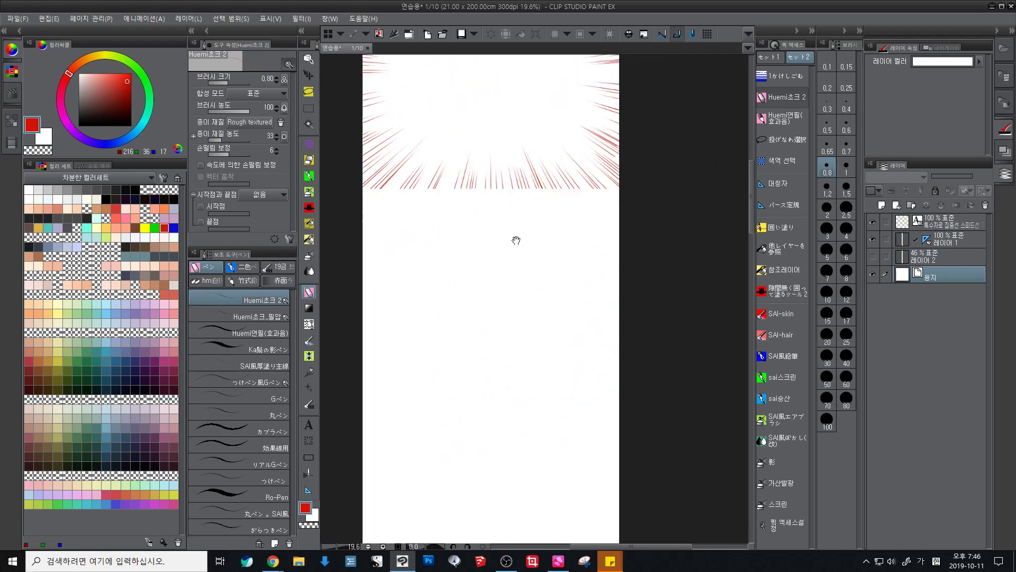
pyautogui.moveTo(487, 388); pyautogui.dragTo(501, 228)
pyautogui.click(307, 492)
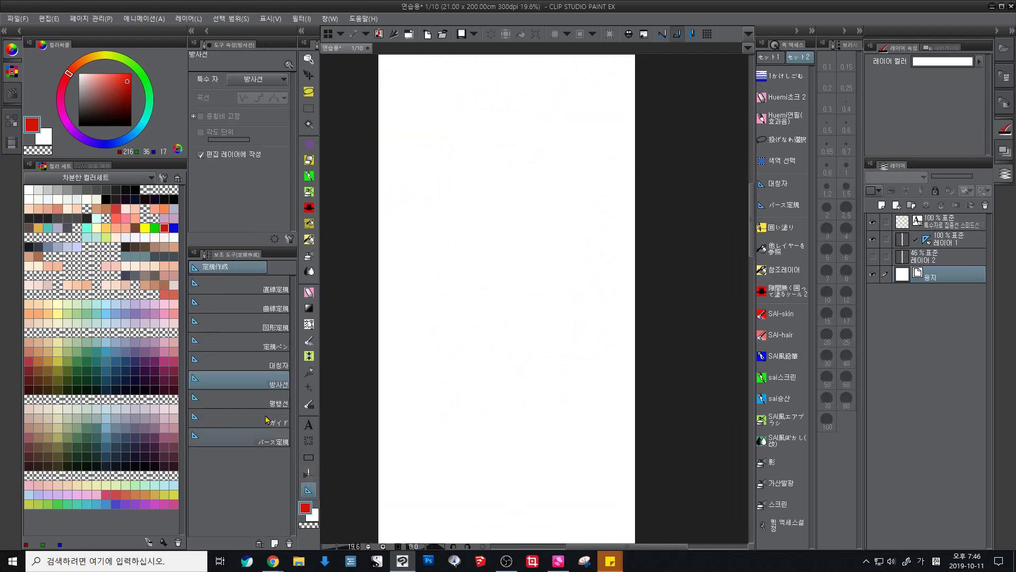
pyautogui.click(264, 80)
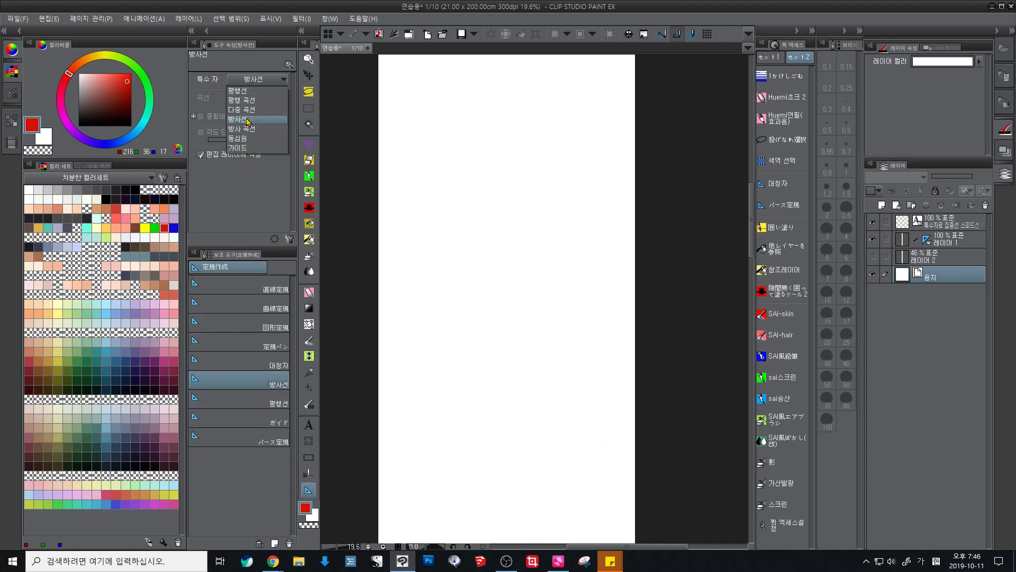
pyautogui.click(259, 92)
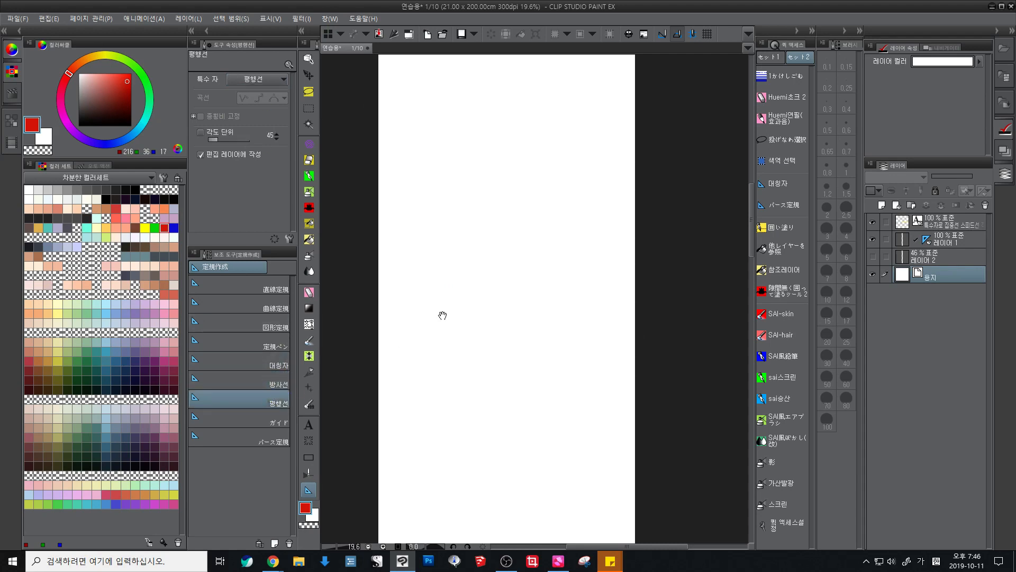
pyautogui.scroll(2, 438, 317)
pyautogui.moveTo(416, 272); pyautogui.dragTo(557, 272)
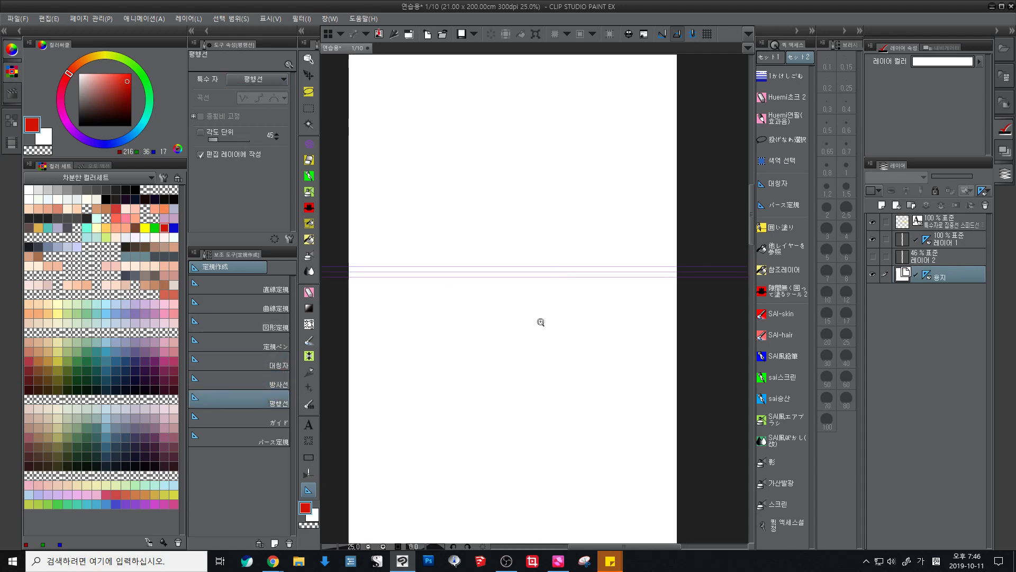
# Step: Put the parallel ruler on a new layer, 레이어 3, above the paper layer and pick Huemi초크 2
pyautogui.scroll(-3, 540, 317)
pyautogui.click(779, 98)
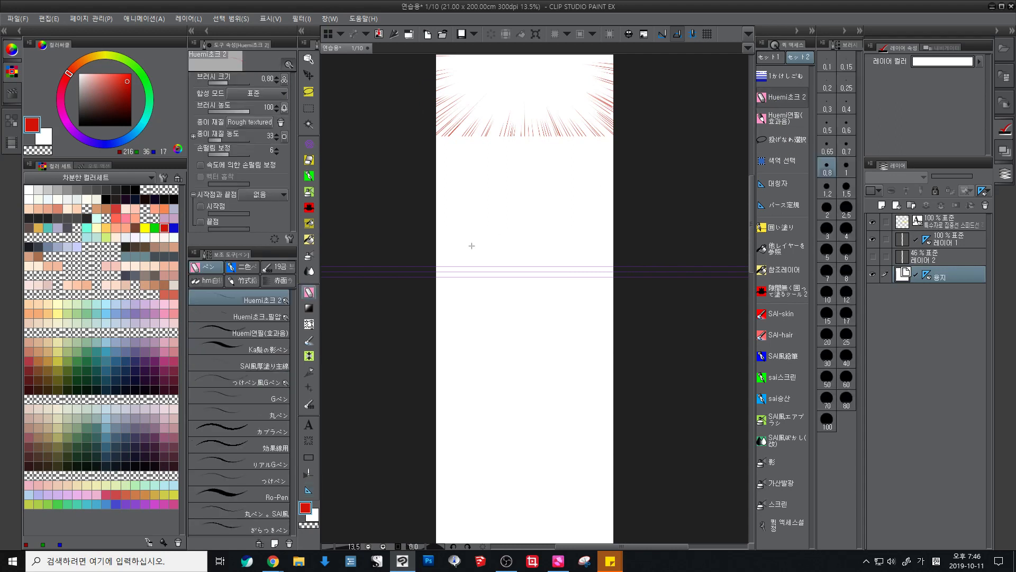
pyautogui.moveTo(926, 273); pyautogui.dragTo(947, 238)
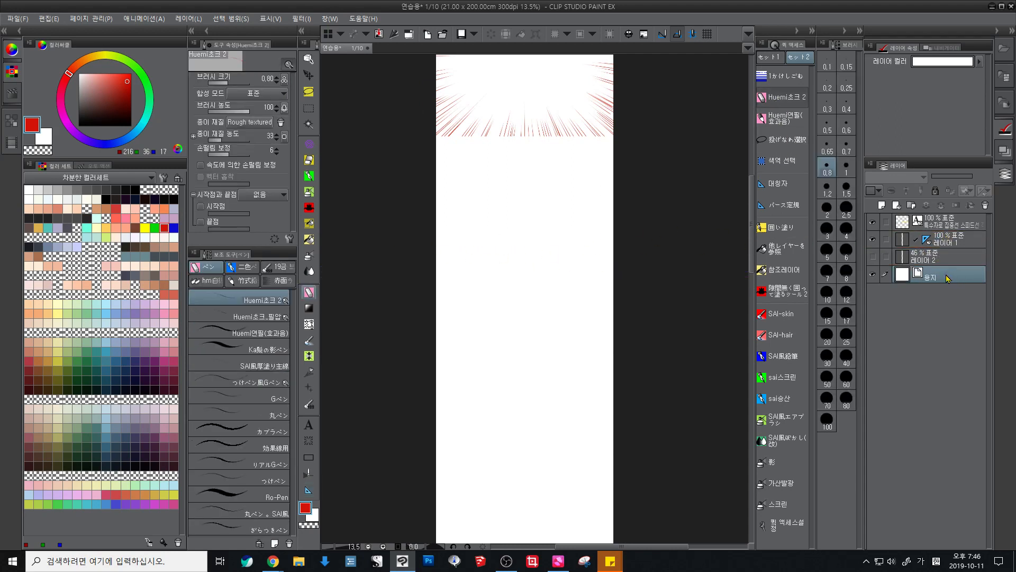
pyautogui.hotkey('ctrl', 'z')
pyautogui.moveTo(930, 278)
pyautogui.mouseDown()
pyautogui.moveTo(935, 261)
pyautogui.moveTo(929, 275)
pyautogui.mouseUp()
# Step: Draw horizontal red speed lines above the parallel ruler, running inward from both page edges
pyautogui.moveTo(412, 249)
pyautogui.mouseDown()
pyautogui.moveTo(524, 249)
pyautogui.moveTo(520, 259)
pyautogui.mouseUp()
pyautogui.scroll(3, 500, 288)
pyautogui.moveTo(371, 241); pyautogui.dragTo(638, 241)
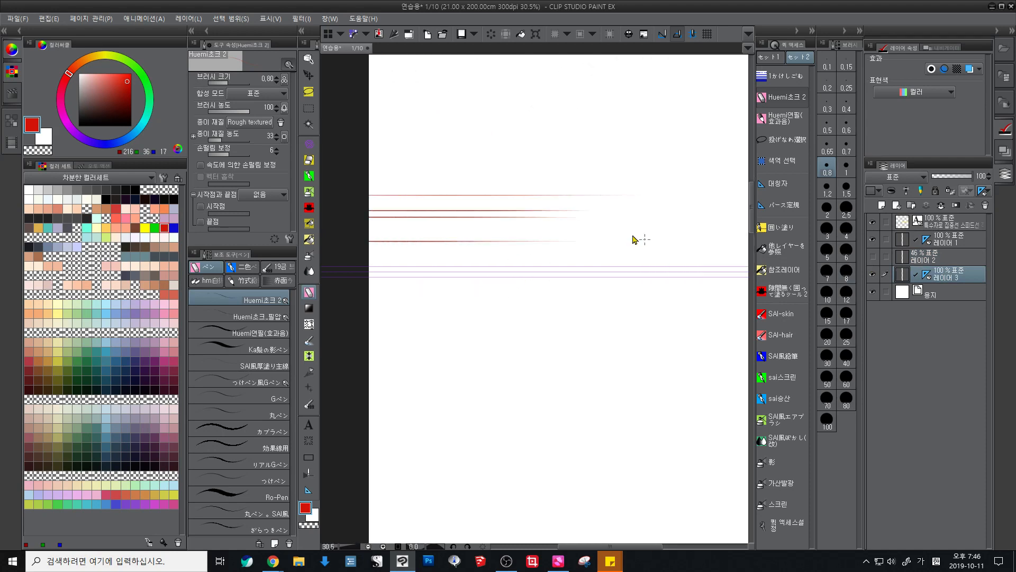
pyautogui.scroll(-2, 575, 283)
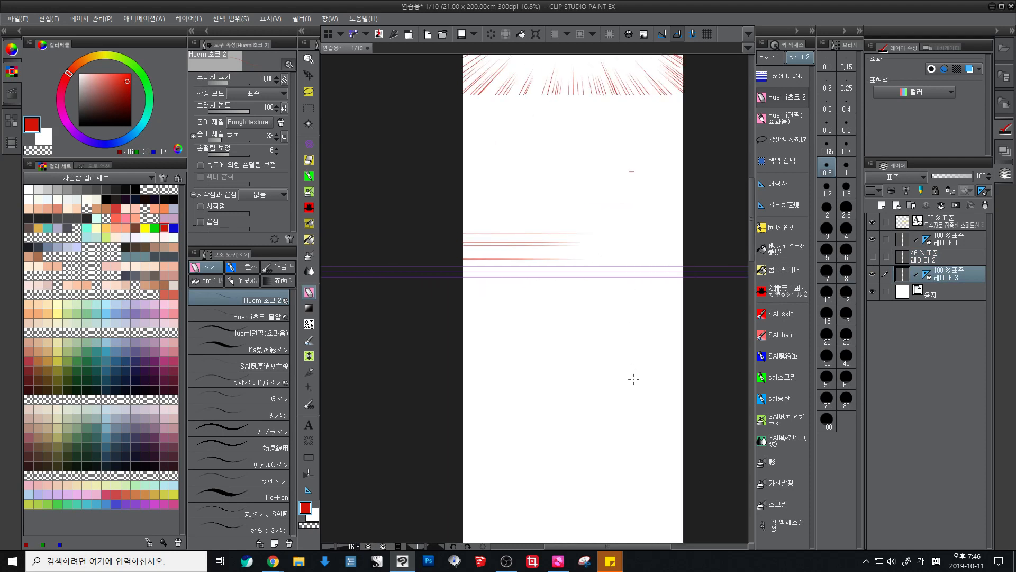
pyautogui.moveTo(688, 205)
pyautogui.mouseDown()
pyautogui.moveTo(594, 204)
pyautogui.moveTo(577, 218)
pyautogui.moveTo(616, 222)
pyautogui.mouseUp()
pyautogui.moveTo(688, 227)
pyautogui.mouseDown()
pyautogui.moveTo(576, 228)
pyautogui.moveTo(605, 233)
pyautogui.mouseUp()
pyautogui.moveTo(688, 243); pyautogui.dragTo(643, 244)
# Step: Draw horizontal speed lines below the parallel ruler from both page edges toward the middle
pyautogui.moveTo(460, 292); pyautogui.dragTo(528, 288)
pyautogui.moveTo(688, 287)
pyautogui.mouseDown()
pyautogui.moveTo(591, 288)
pyautogui.moveTo(613, 295)
pyautogui.mouseUp()
pyautogui.moveTo(462, 311); pyautogui.dragTo(543, 311)
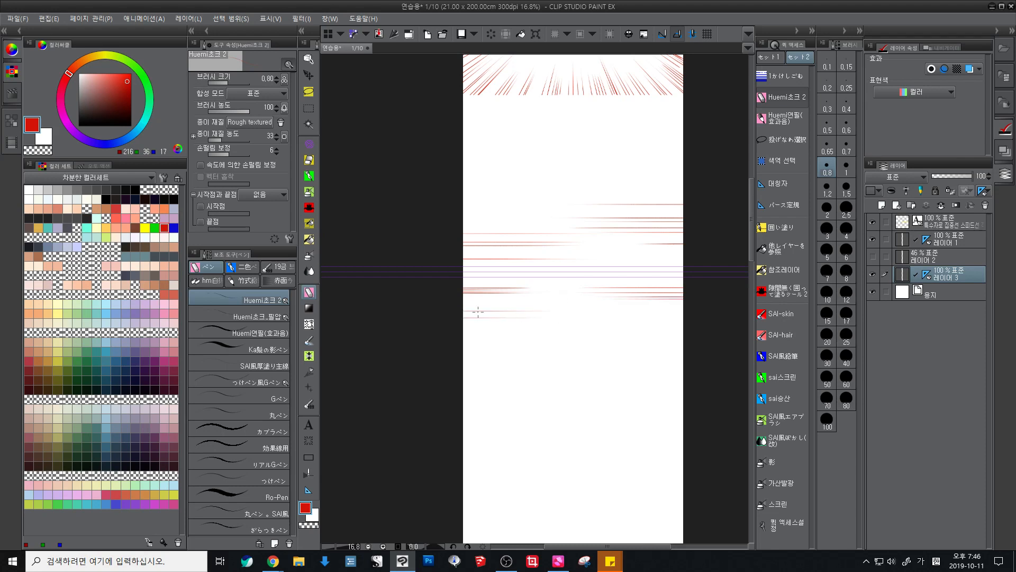
pyautogui.moveTo(462, 317)
pyautogui.mouseDown()
pyautogui.moveTo(684, 305)
pyautogui.moveTo(594, 308)
pyautogui.mouseUp()
pyautogui.moveTo(682, 306); pyautogui.dragTo(593, 306)
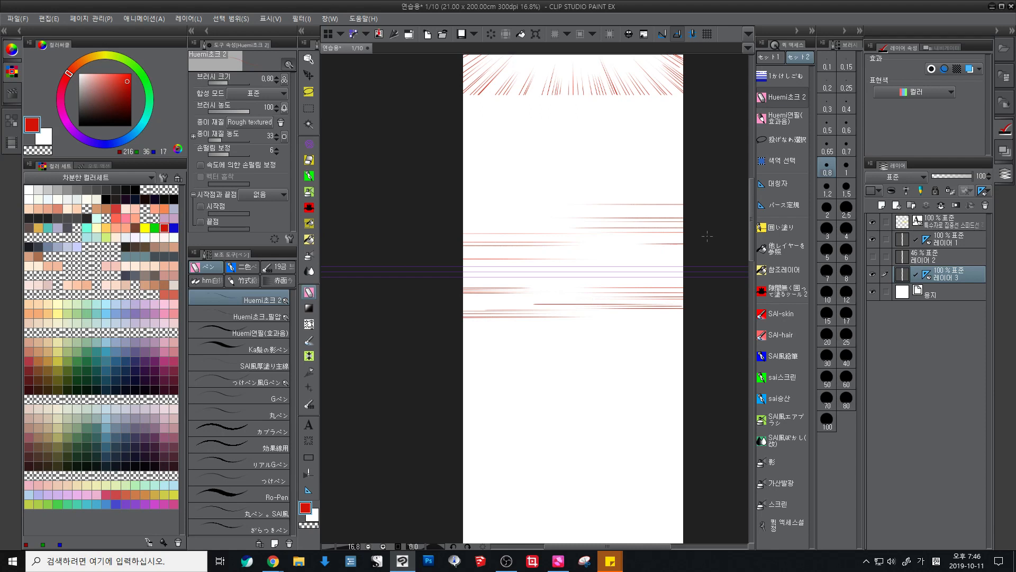
# Step: Extend the upper group of speed lines with further long horizontal strokes from both page edges
pyautogui.moveTo(686, 201); pyautogui.dragTo(564, 198)
pyautogui.moveTo(434, 207)
pyautogui.mouseDown()
pyautogui.moveTo(571, 212)
pyautogui.moveTo(449, 210)
pyautogui.moveTo(567, 211)
pyautogui.mouseUp()
pyautogui.moveTo(460, 216); pyautogui.dragTo(553, 216)
pyautogui.moveTo(465, 221)
pyautogui.mouseDown()
pyautogui.moveTo(668, 219)
pyautogui.moveTo(621, 217)
pyautogui.mouseUp()
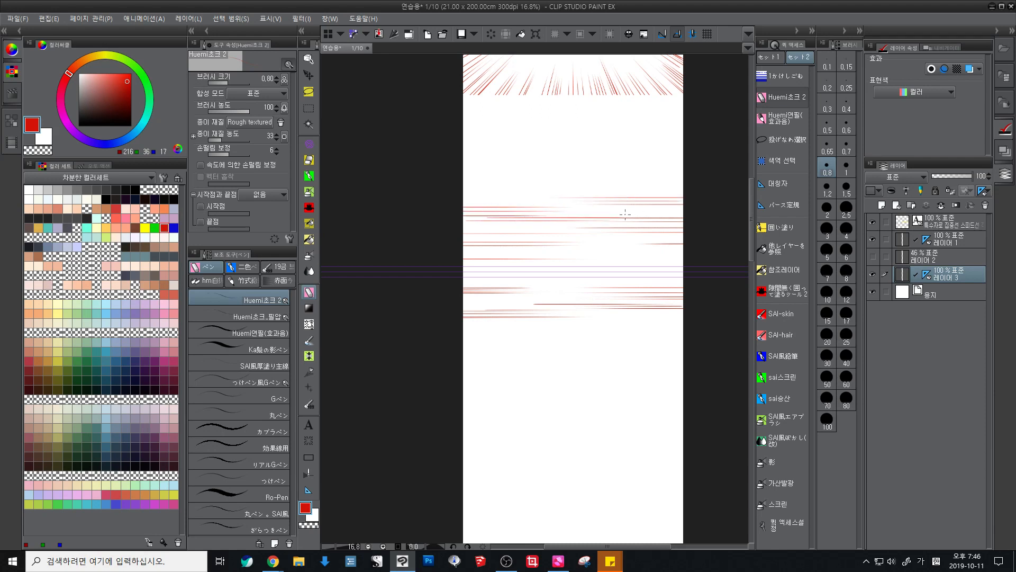
pyautogui.moveTo(503, 213)
pyautogui.mouseDown()
pyautogui.moveTo(674, 214)
pyautogui.moveTo(612, 189)
pyautogui.mouseUp()
pyautogui.moveTo(461, 199)
pyautogui.mouseDown()
pyautogui.moveTo(542, 199)
pyautogui.moveTo(521, 194)
pyautogui.mouseUp()
pyautogui.click(585, 315)
# Step: Add clusters of short horizontal red speed lines along the page's left edge, between and below the existing groups
pyautogui.scroll(-4, 562, 324)
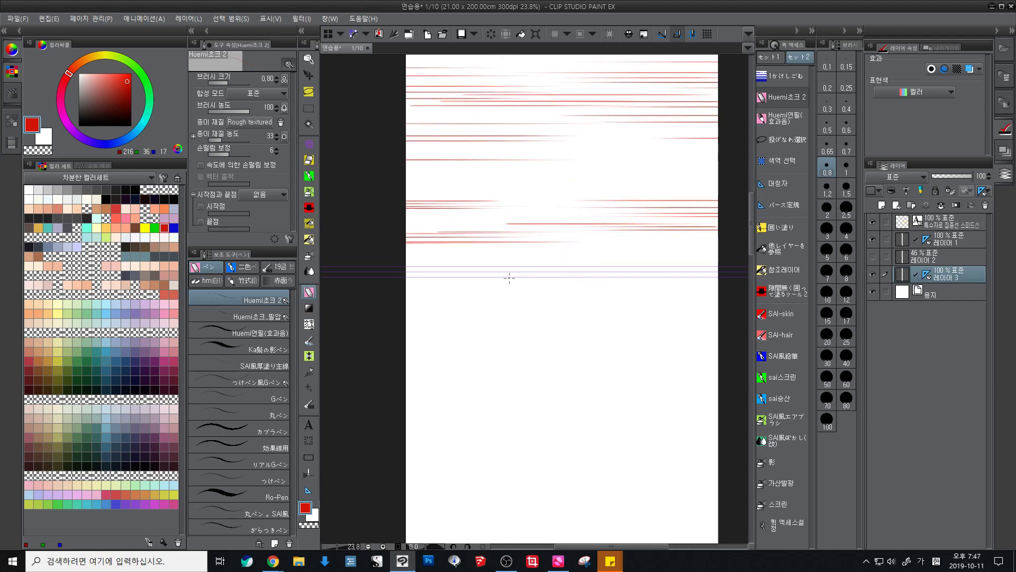
pyautogui.moveTo(400, 256)
pyautogui.mouseDown()
pyautogui.moveTo(484, 258)
pyautogui.moveTo(432, 260)
pyautogui.mouseUp()
pyautogui.moveTo(402, 193)
pyautogui.mouseDown()
pyautogui.moveTo(453, 186)
pyautogui.moveTo(384, 179)
pyautogui.moveTo(488, 176)
pyautogui.mouseUp()
pyautogui.moveTo(402, 173); pyautogui.dragTo(465, 171)
pyautogui.moveTo(401, 151); pyautogui.dragTo(491, 144)
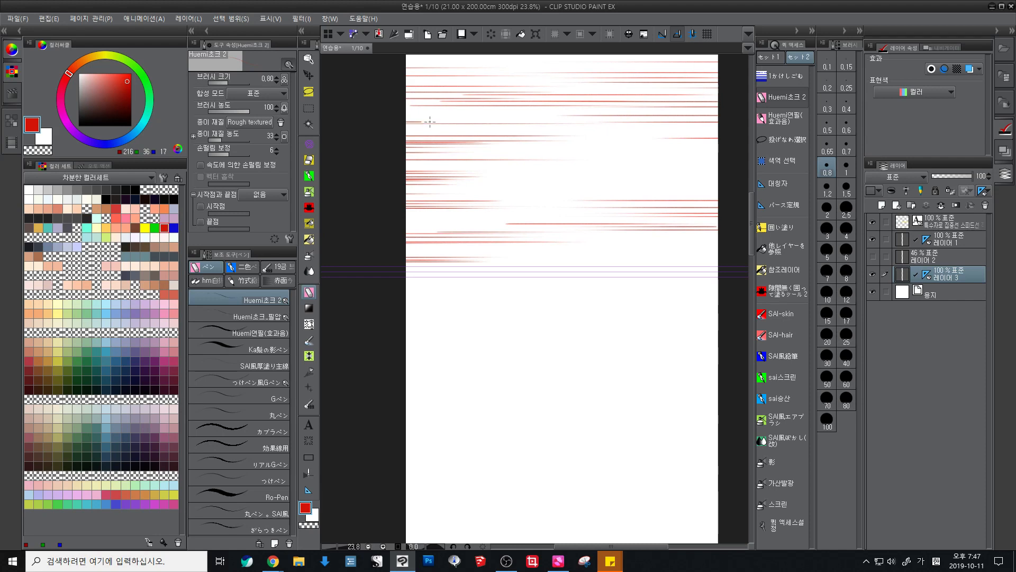
pyautogui.moveTo(429, 122); pyautogui.dragTo(471, 123)
pyautogui.scroll(-3, 511, 158)
pyautogui.moveTo(496, 167); pyautogui.dragTo(499, 234)
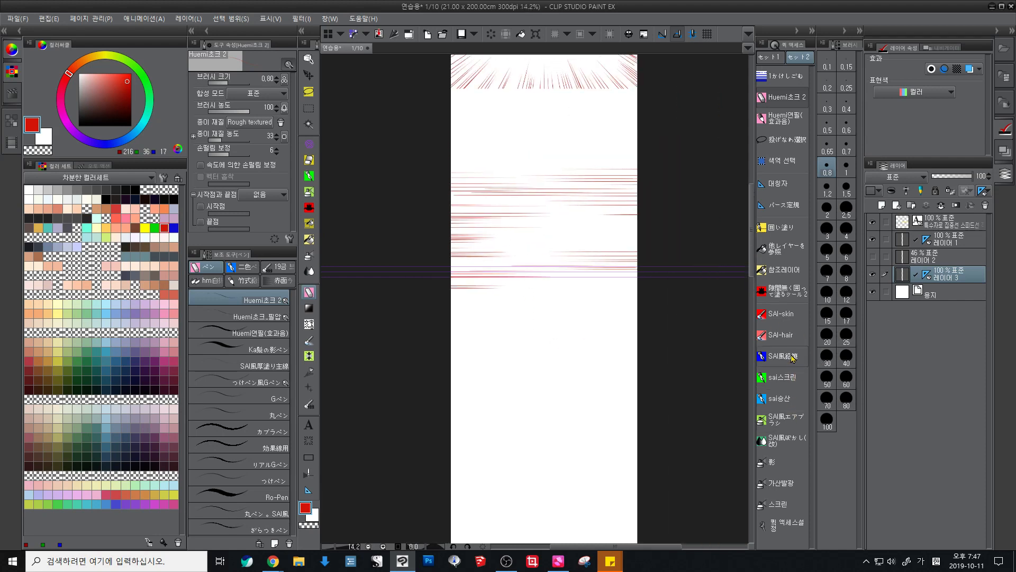
# Step: Paint wide soft red streaks from both page edges among the middle speed lines with SAI-skin at brush size 5.85
pyautogui.click(781, 314)
pyautogui.scroll(2, 529, 272)
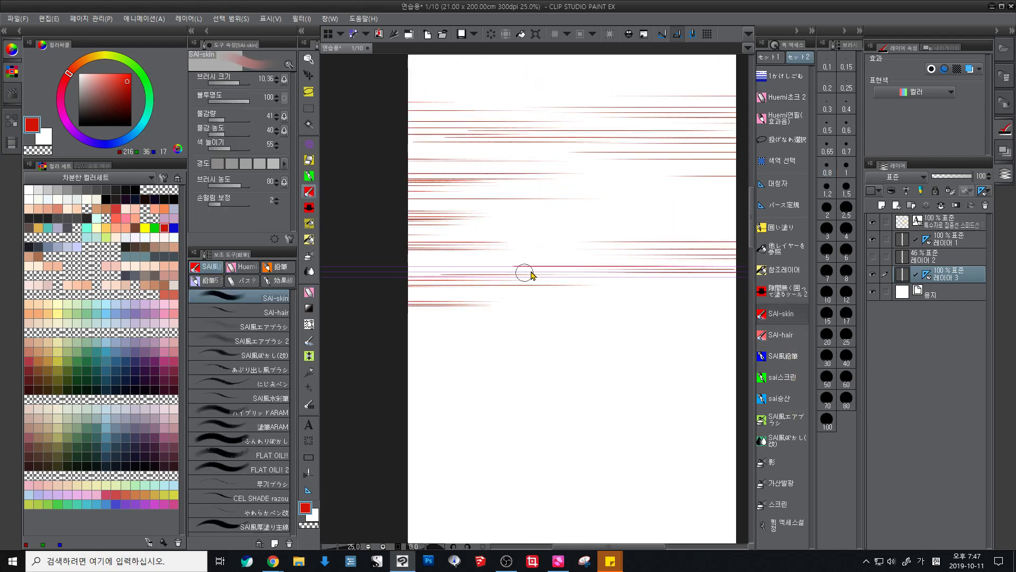
pyautogui.press('[')
pyautogui.press('[')
pyautogui.moveTo(584, 288); pyautogui.dragTo(543, 297)
pyautogui.moveTo(699, 239)
pyautogui.mouseDown()
pyautogui.moveTo(638, 240)
pyautogui.moveTo(603, 221)
pyautogui.mouseUp()
pyautogui.moveTo(349, 201); pyautogui.dragTo(510, 197)
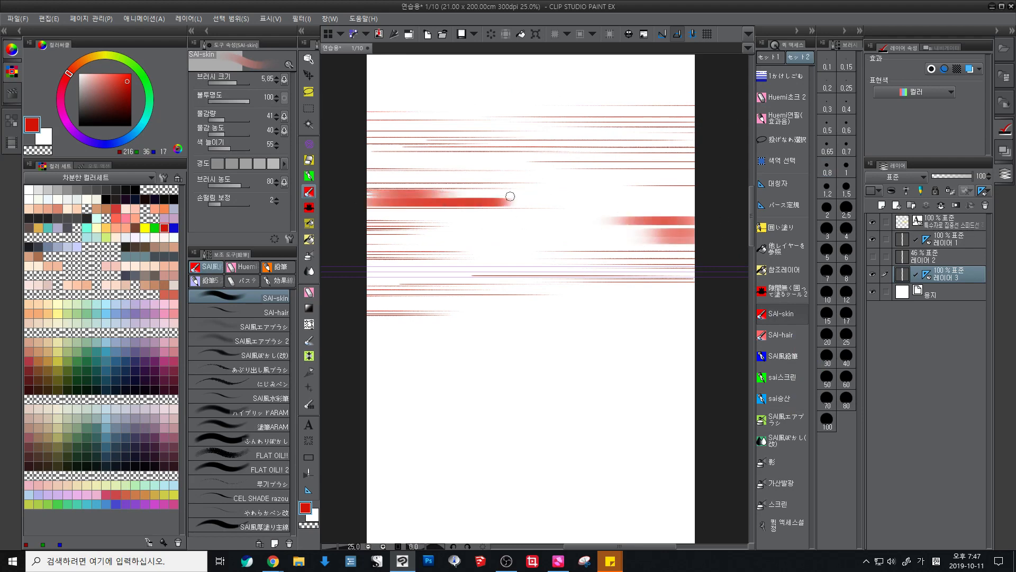
# Step: Add more wide soft red streaks running inward from both page edges among the upper speed lines
pyautogui.moveTo(352, 195)
pyautogui.mouseDown()
pyautogui.moveTo(442, 197)
pyautogui.moveTo(475, 185)
pyautogui.mouseUp()
pyautogui.moveTo(352, 174)
pyautogui.mouseDown()
pyautogui.moveTo(474, 175)
pyautogui.moveTo(449, 158)
pyautogui.mouseUp()
pyautogui.moveTo(712, 157)
pyautogui.mouseDown()
pyautogui.moveTo(610, 155)
pyautogui.moveTo(636, 157)
pyautogui.moveTo(649, 142)
pyautogui.moveTo(609, 138)
pyautogui.mouseUp()
pyautogui.moveTo(356, 144)
pyautogui.mouseDown()
pyautogui.moveTo(531, 139)
pyautogui.moveTo(514, 129)
pyautogui.mouseUp()
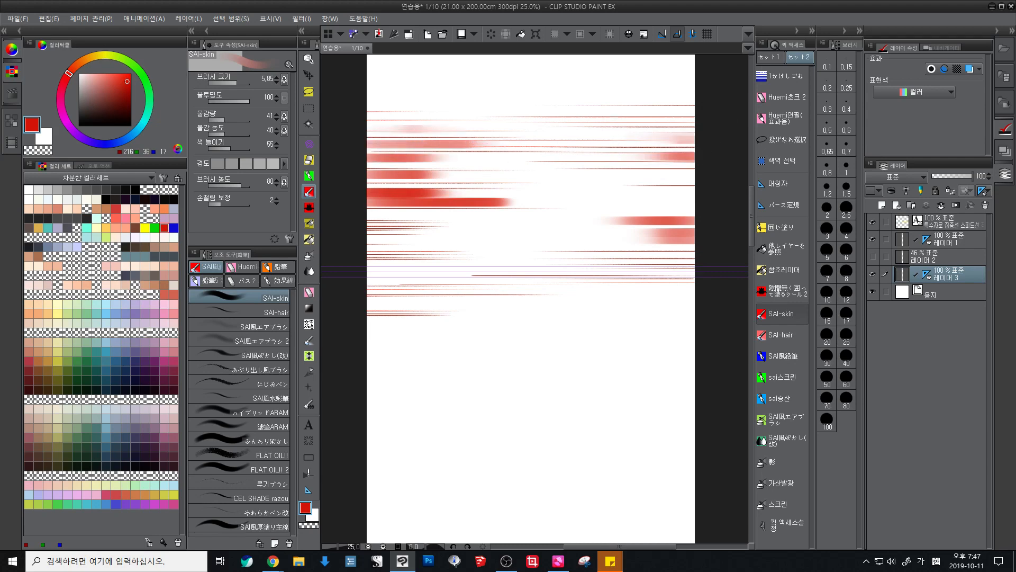
pyautogui.moveTo(356, 126); pyautogui.dragTo(505, 127)
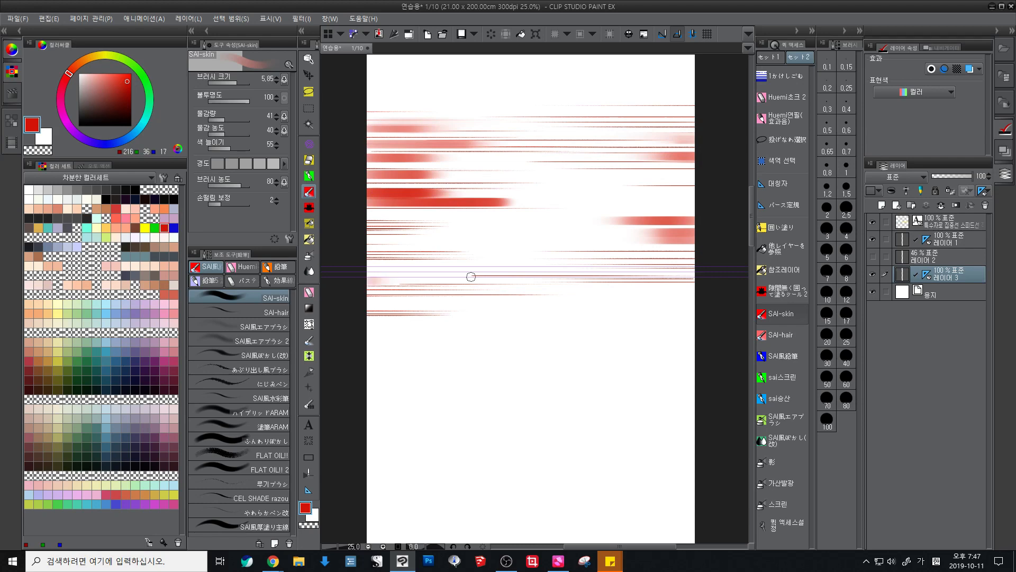
# Step: Paint wide and shorter red streaks below the parallel ruler and reduce the SAI-skin brush size to 1.98
pyautogui.moveTo(357, 308); pyautogui.dragTo(704, 308)
pyautogui.moveTo(524, 317); pyautogui.dragTo(643, 317)
pyautogui.moveTo(485, 327); pyautogui.dragTo(643, 327)
pyautogui.moveTo(588, 298)
pyautogui.mouseDown()
pyautogui.moveTo(694, 303)
pyautogui.moveTo(624, 289)
pyautogui.mouseUp()
pyautogui.press('[')
pyautogui.press('[')
pyautogui.press('[')
pyautogui.press('[')
pyautogui.press('[')
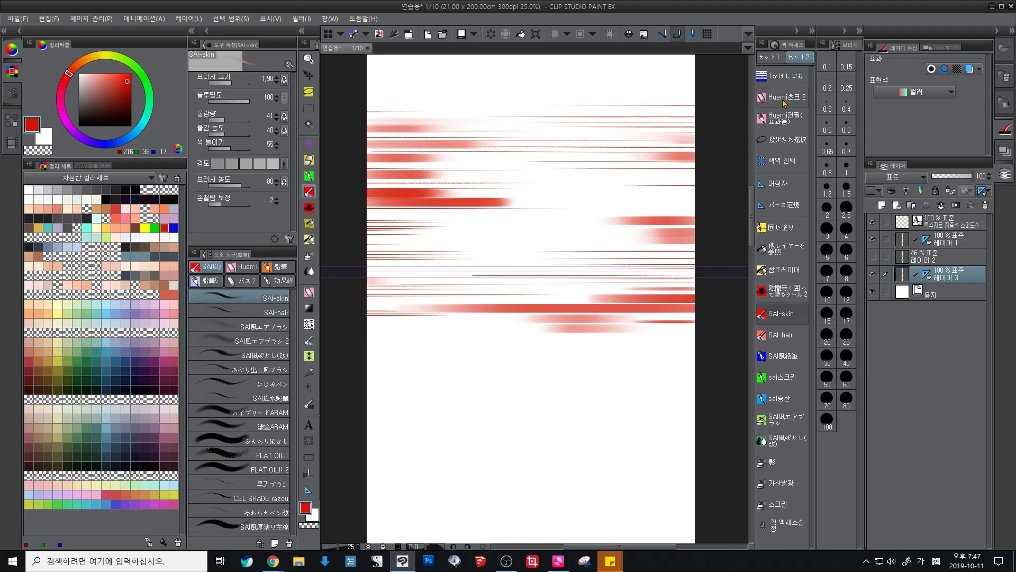
# Step: Draw thin red lines over and between the wide streaks near both page edges with Huemi초크 2
pyautogui.click(783, 97)
pyautogui.moveTo(695, 233)
pyautogui.mouseDown()
pyautogui.moveTo(594, 243)
pyautogui.moveTo(624, 247)
pyautogui.mouseUp()
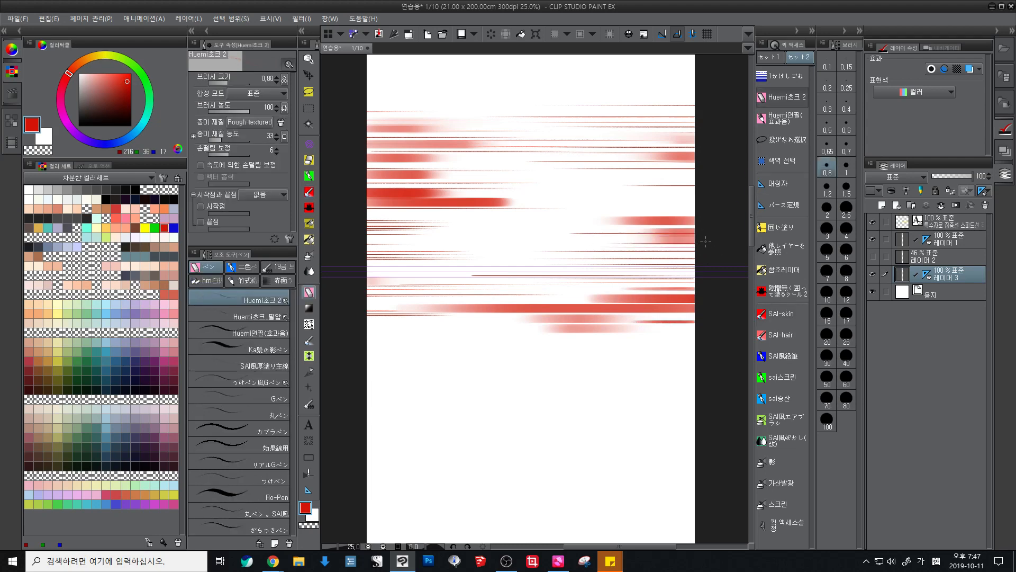
pyautogui.moveTo(695, 234)
pyautogui.mouseDown()
pyautogui.moveTo(607, 234)
pyautogui.moveTo(617, 220)
pyautogui.mouseUp()
pyautogui.moveTo(695, 212); pyautogui.dragTo(614, 215)
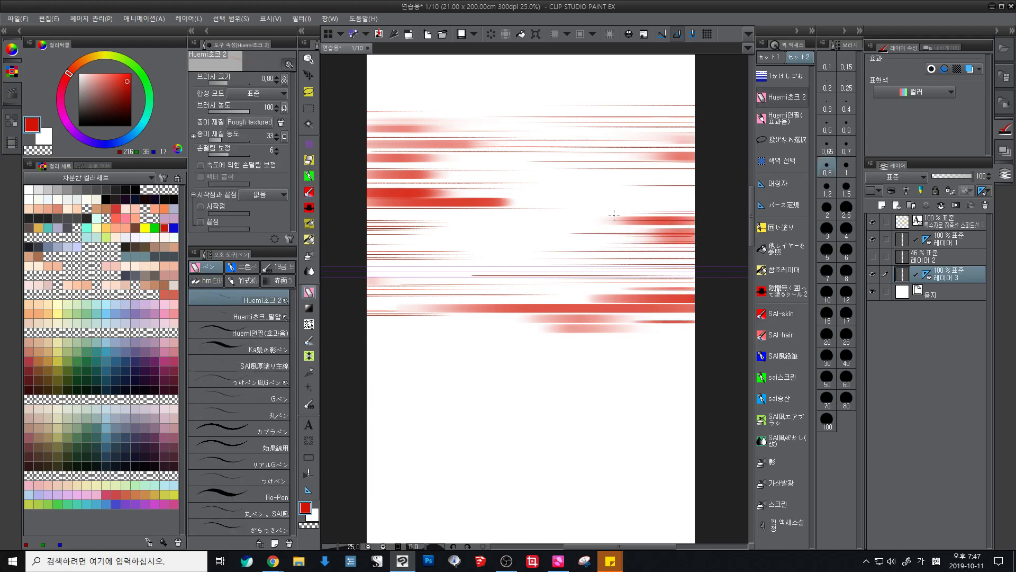
pyautogui.moveTo(366, 199); pyautogui.dragTo(442, 199)
pyautogui.moveTo(684, 176); pyautogui.dragTo(614, 174)
pyautogui.moveTo(696, 170); pyautogui.dragTo(603, 173)
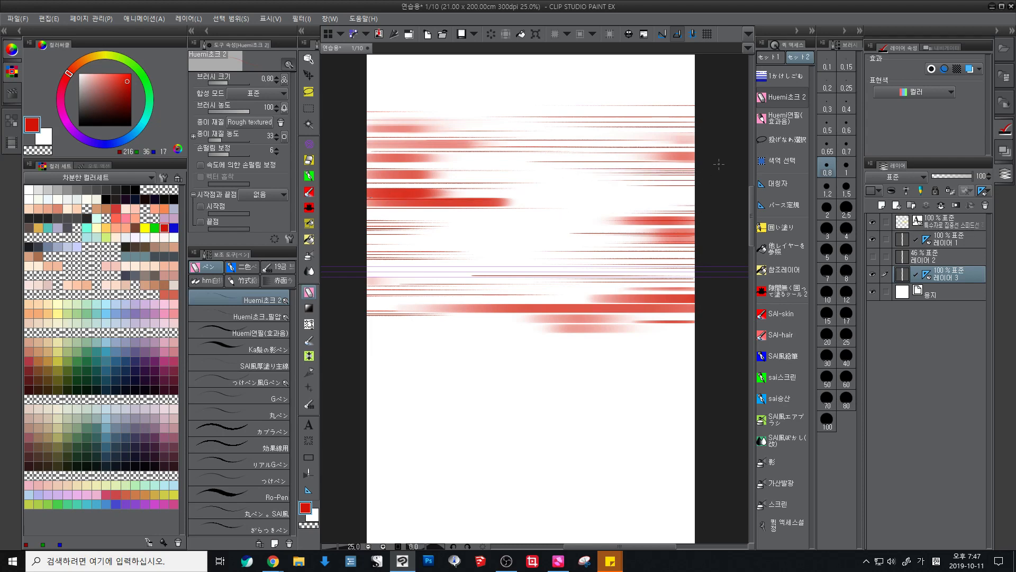
pyautogui.moveTo(369, 324); pyautogui.dragTo(549, 327)
# Step: Switch to white and draw thin horizontal lines through the long wide streak below the parallel ruler
pyautogui.click(312, 514)
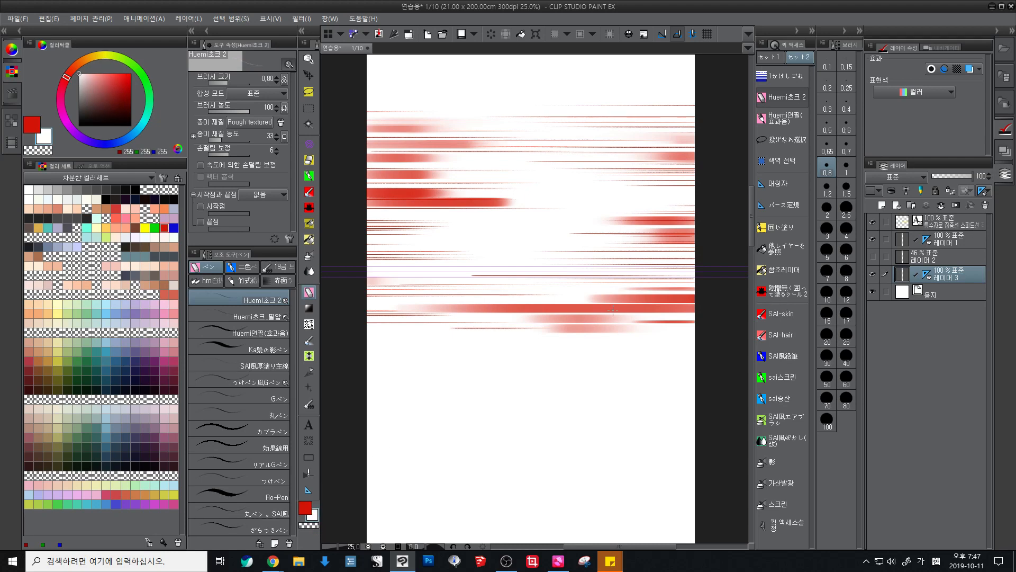
pyautogui.moveTo(436, 312); pyautogui.dragTo(663, 313)
pyautogui.moveTo(426, 309); pyautogui.dragTo(567, 307)
pyautogui.moveTo(423, 306); pyautogui.dragTo(633, 304)
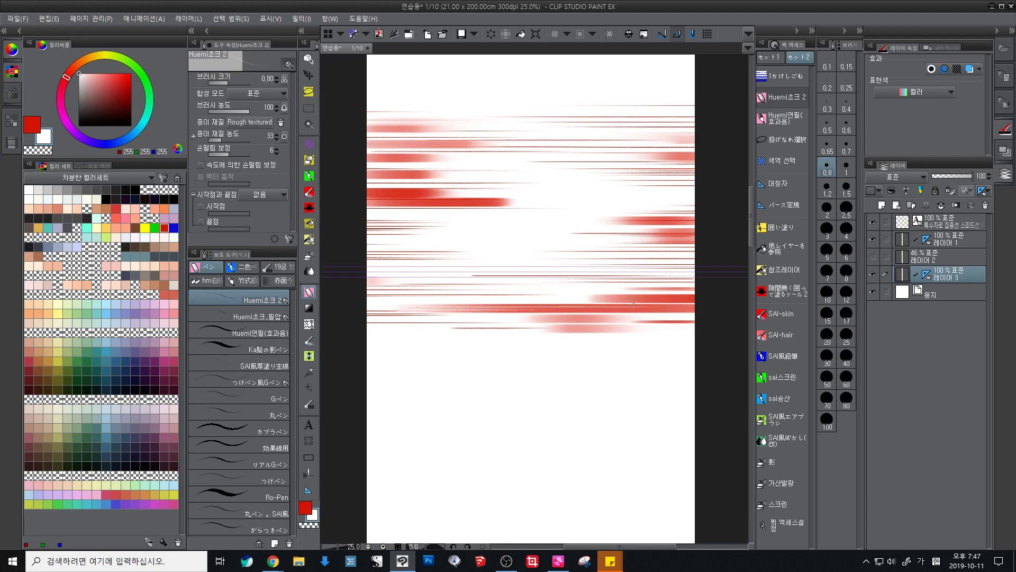
# Step: Break up the wide streaks above the ruler and the lower streak at the right page edge with thin white lines
pyautogui.moveTo(613, 220); pyautogui.dragTo(694, 220)
pyautogui.moveTo(423, 206); pyautogui.dragTo(520, 207)
pyautogui.moveTo(384, 195)
pyautogui.mouseDown()
pyautogui.moveTo(469, 193)
pyautogui.moveTo(427, 206)
pyautogui.mouseUp()
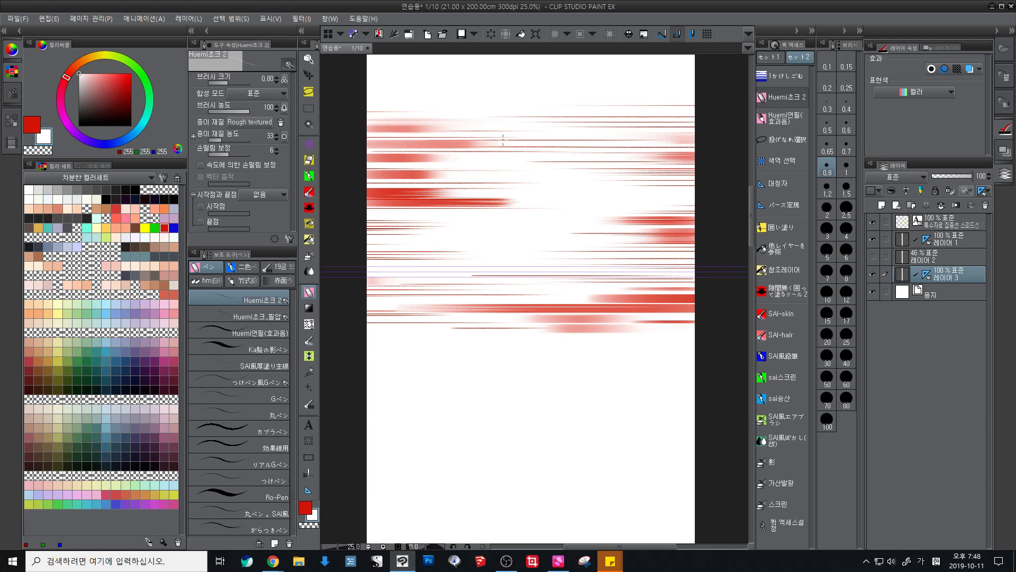
pyautogui.moveTo(503, 140)
pyautogui.mouseDown()
pyautogui.moveTo(424, 141)
pyautogui.moveTo(383, 158)
pyautogui.mouseUp()
pyautogui.moveTo(439, 160); pyautogui.dragTo(370, 155)
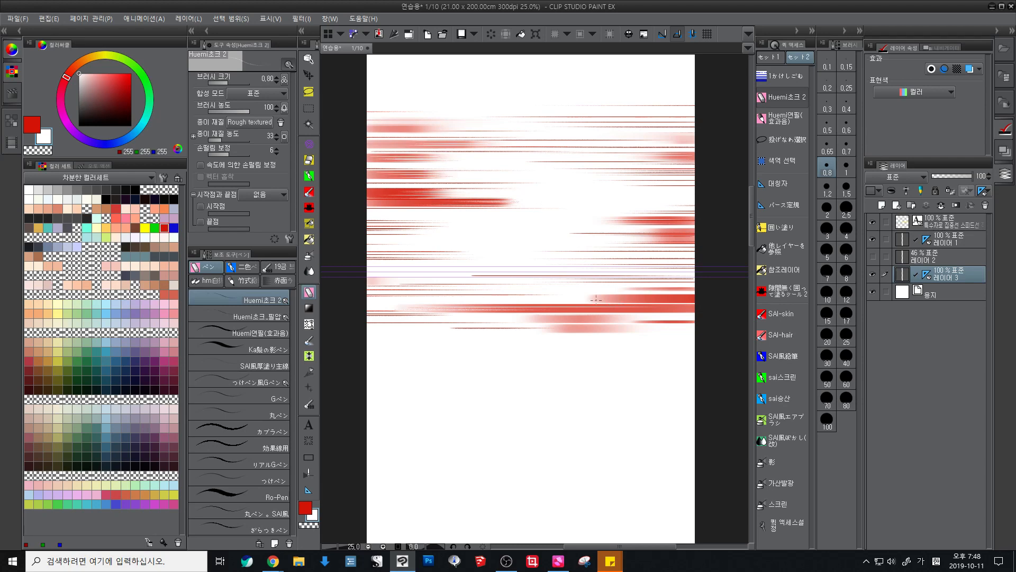
pyautogui.moveTo(659, 298)
pyautogui.mouseDown()
pyautogui.moveTo(591, 298)
pyautogui.moveTo(578, 349)
pyautogui.moveTo(576, 235)
pyautogui.mouseUp()
# Step: Select the parallel ruler, move it down below the speed lines and rotate it to a diagonal angle
pyautogui.keyDown('ctrl'); pyautogui.click(548, 275); pyautogui.keyUp('ctrl')
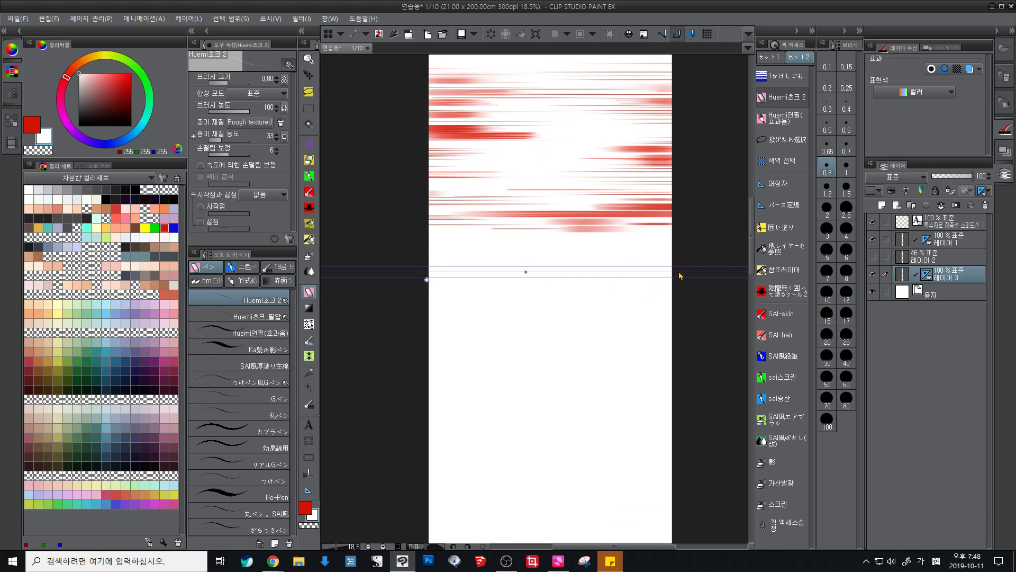
pyautogui.moveTo(537, 278); pyautogui.dragTo(590, 340)
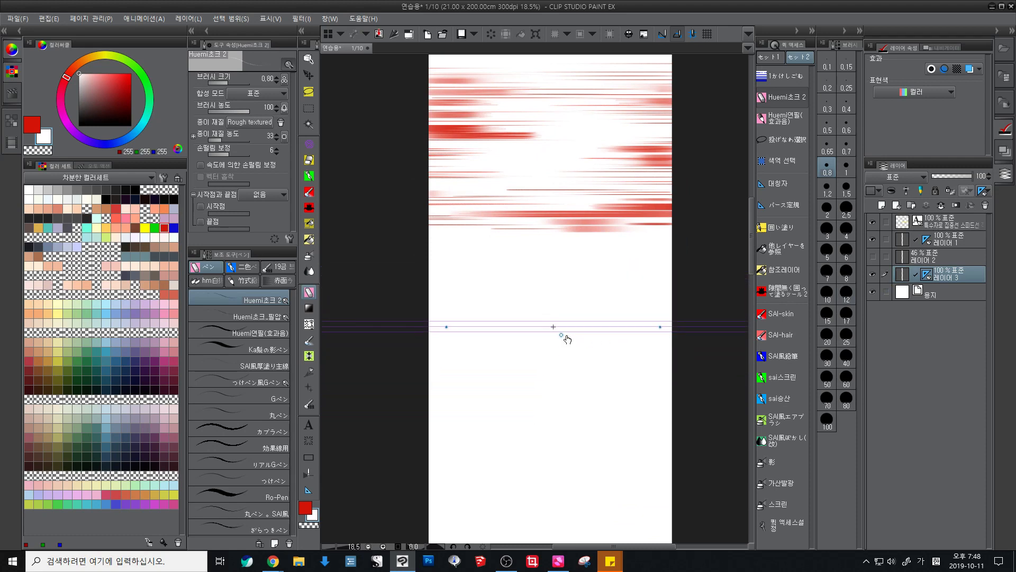
pyautogui.moveTo(661, 330); pyautogui.dragTo(502, 341)
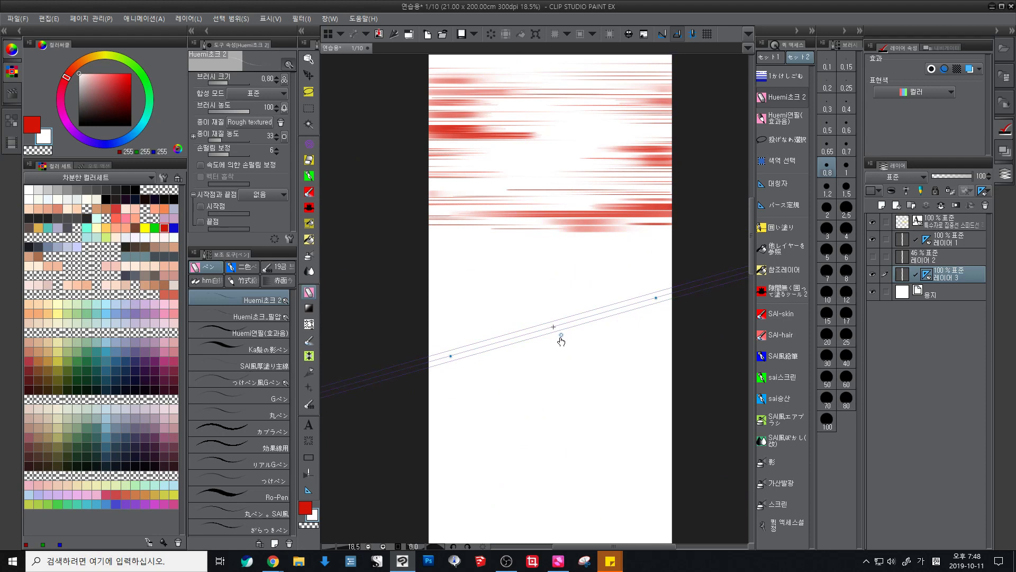
pyautogui.moveTo(661, 302); pyautogui.dragTo(505, 342)
# Step: Delete the parallel ruler from 레이어 3 and switch the drawing colour back to red
pyautogui.moveTo(927, 276); pyautogui.dragTo(984, 206)
pyautogui.click(305, 507)
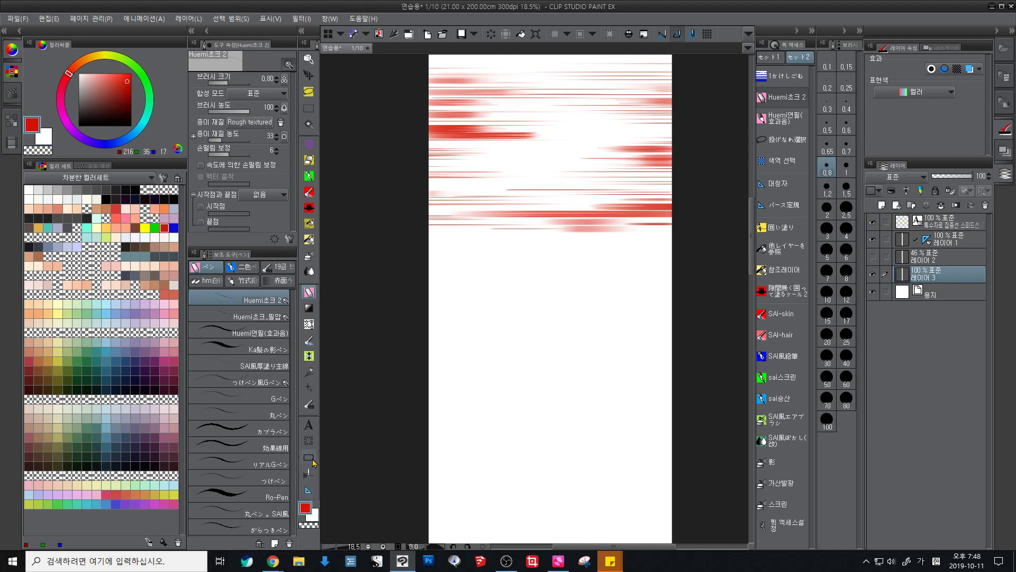
# Step: Try placing horizontal and vertical parallel rulers below the speed lines on 레이어 3, undoing each one
pyautogui.click(308, 492)
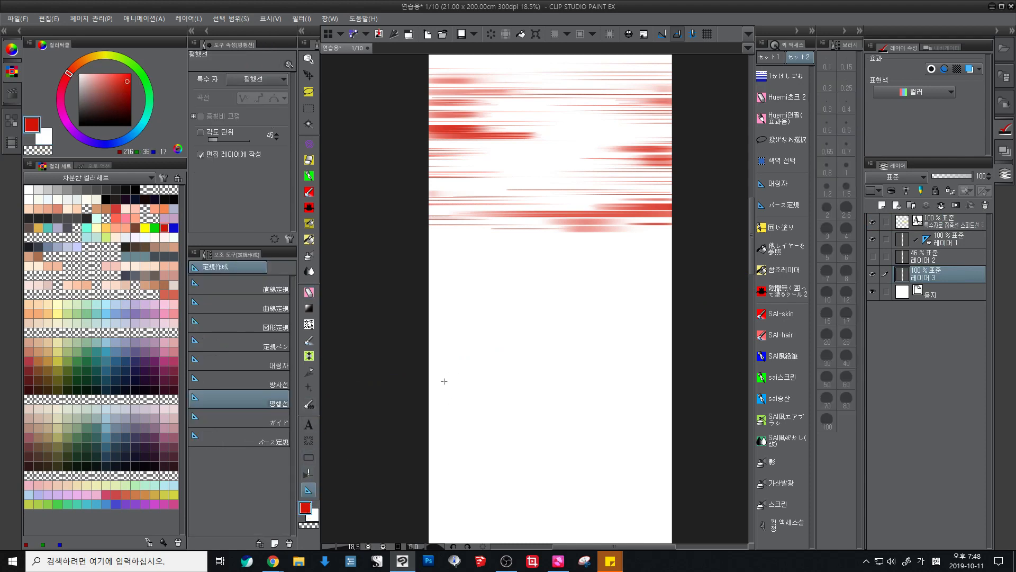
pyautogui.moveTo(465, 384); pyautogui.dragTo(555, 388)
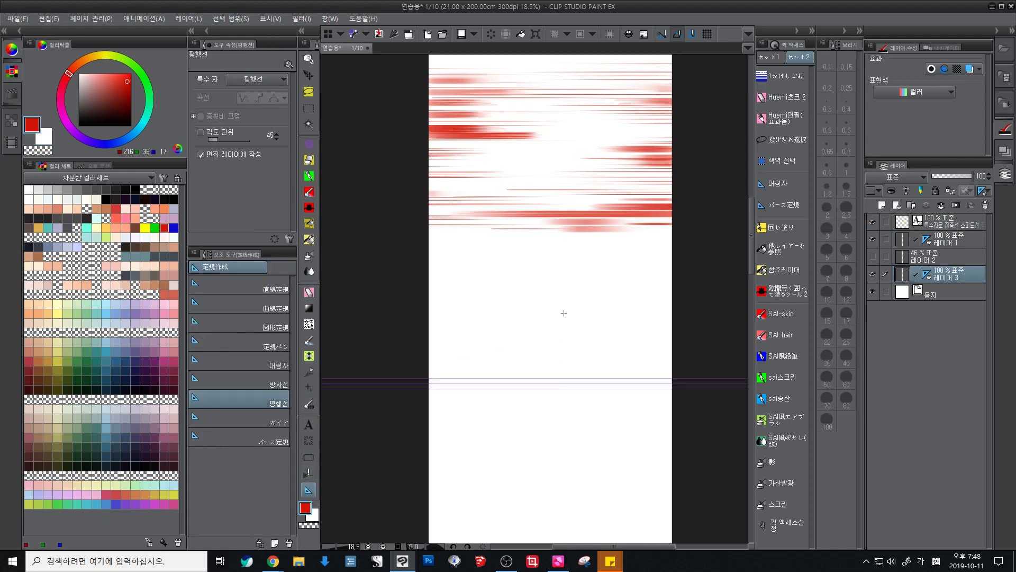
pyautogui.moveTo(564, 313)
pyautogui.mouseDown()
pyautogui.moveTo(557, 403)
pyautogui.moveTo(605, 407)
pyautogui.mouseUp()
pyautogui.hotkey('ctrl', 'z')
pyautogui.hotkey('ctrl', 'z')
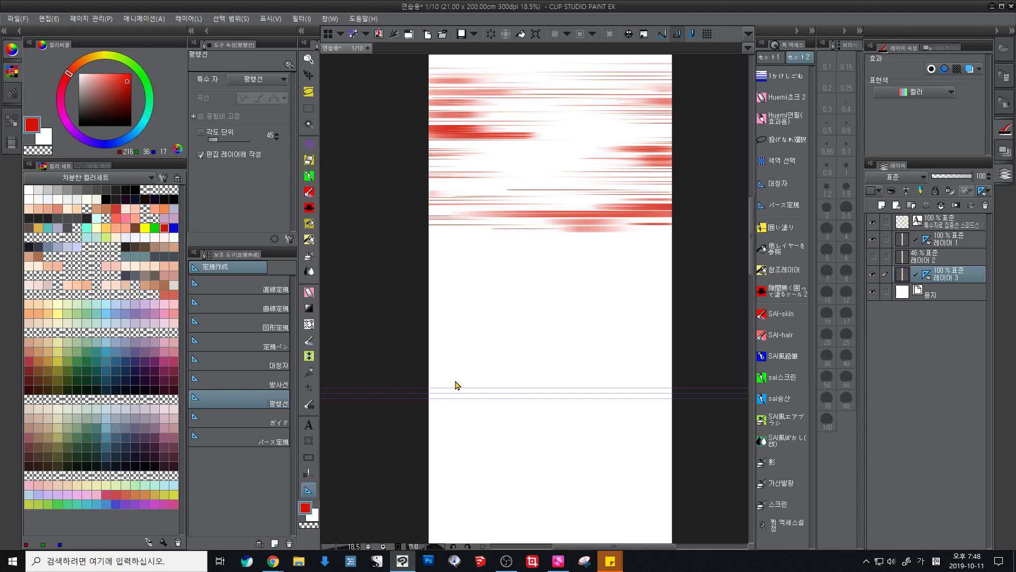
pyautogui.hotkey('ctrl', 'z')
pyautogui.moveTo(433, 368); pyautogui.dragTo(643, 365)
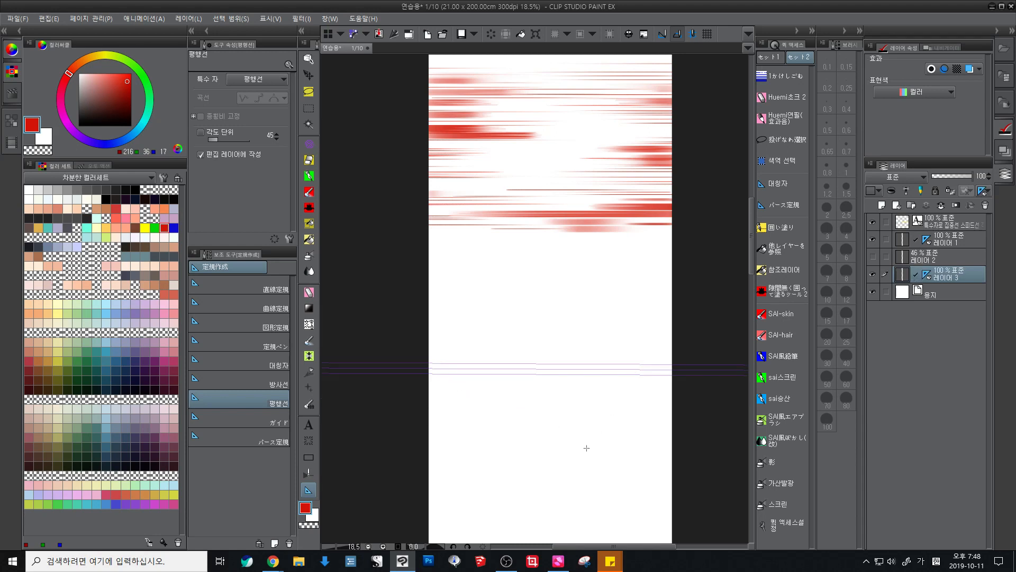
pyautogui.hotkey('ctrl', 'z')
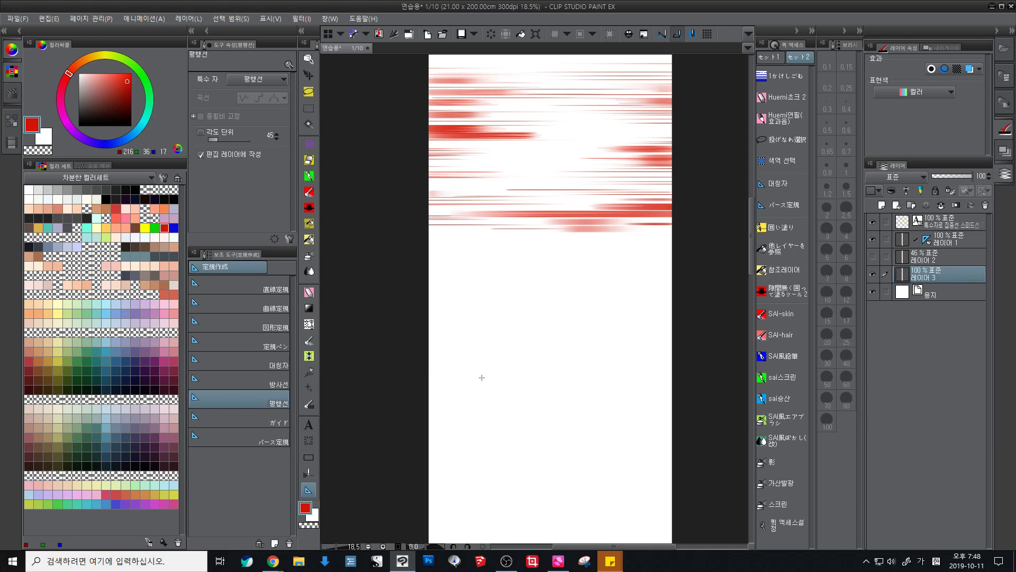
pyautogui.moveTo(482, 378); pyautogui.dragTo(634, 377)
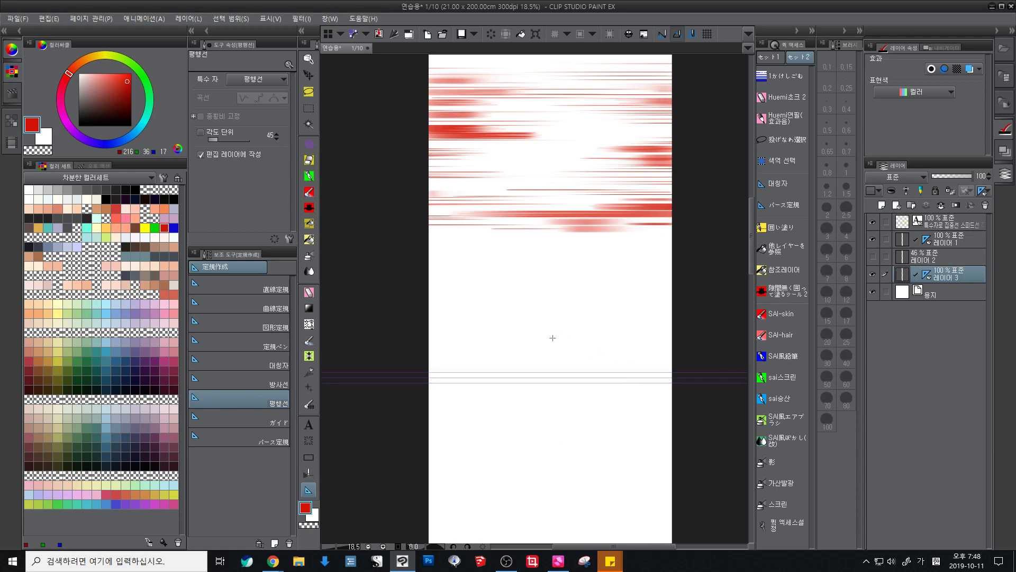
pyautogui.moveTo(552, 338); pyautogui.dragTo(554, 482)
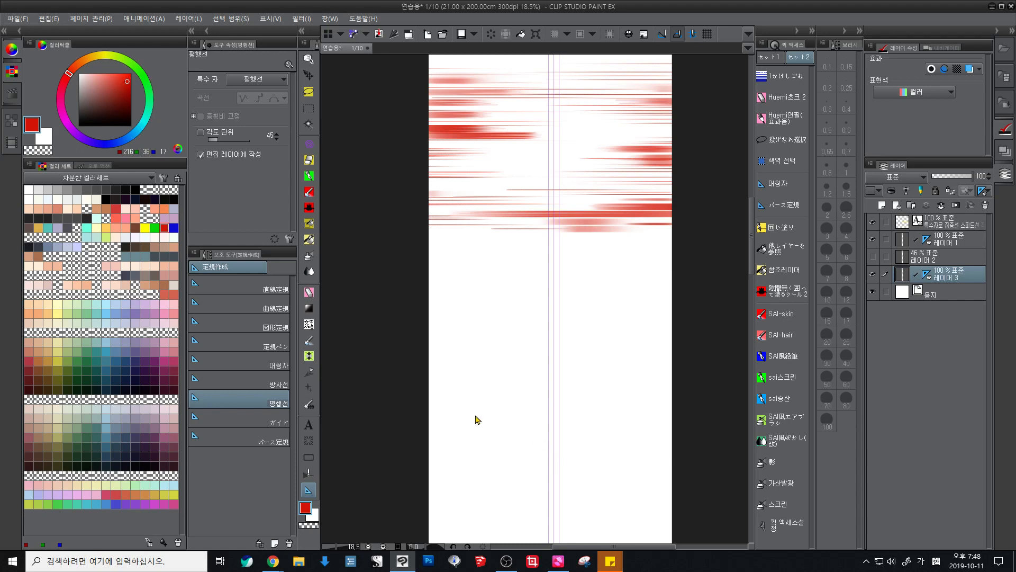
pyautogui.hotkey('ctrl', 'z')
# Step: Draw test lines with the straight-line tool 直線 on the blank area below the speed lines, undoing the first
pyautogui.moveTo(503, 401); pyautogui.dragTo(494, 379)
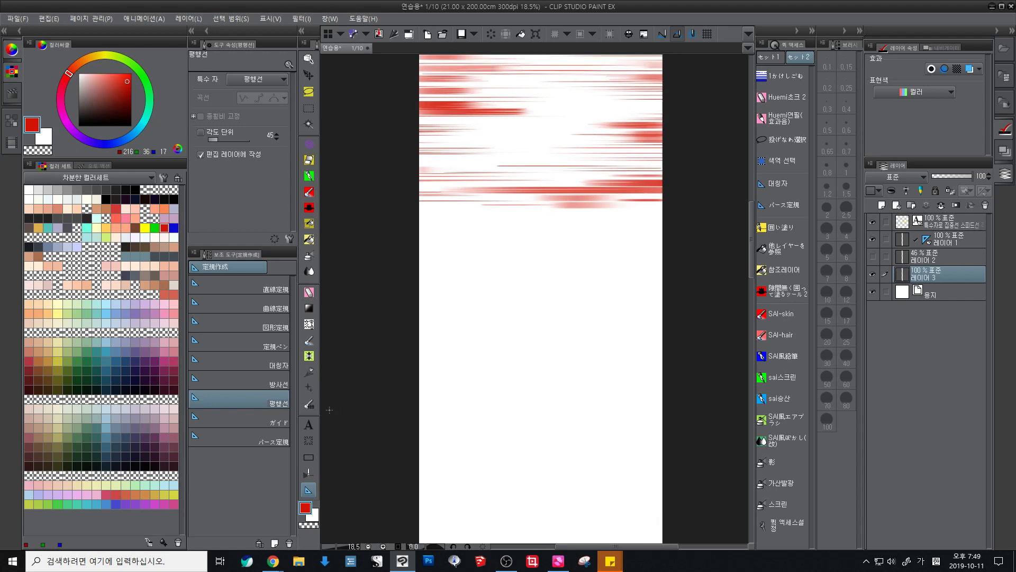
pyautogui.click(309, 456)
pyautogui.click(264, 288)
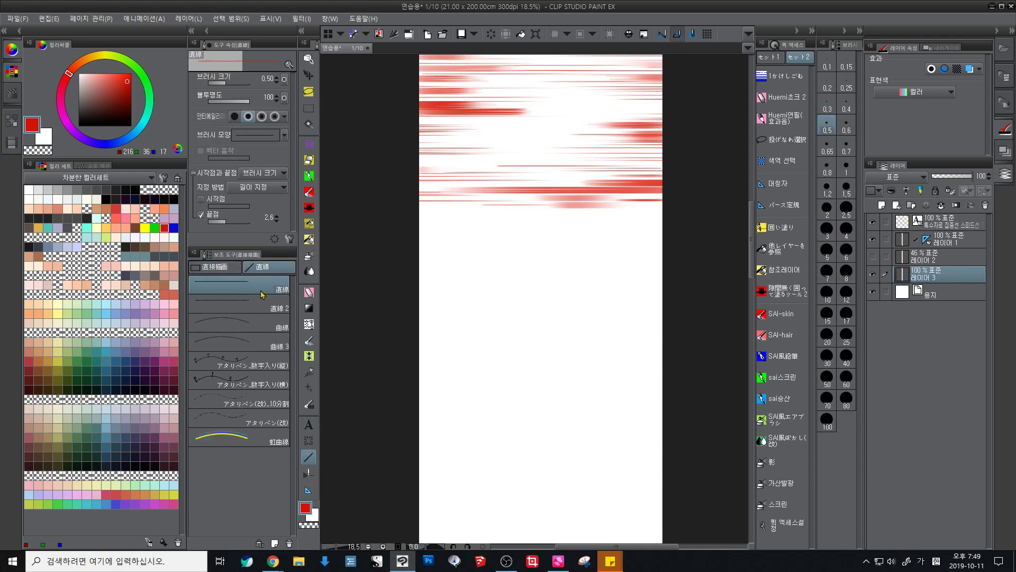
pyautogui.moveTo(446, 329); pyautogui.dragTo(616, 321)
pyautogui.hotkey('ctrl', 'z')
pyautogui.moveTo(451, 342); pyautogui.dragTo(612, 243)
pyautogui.moveTo(539, 238); pyautogui.dragTo(590, 359)
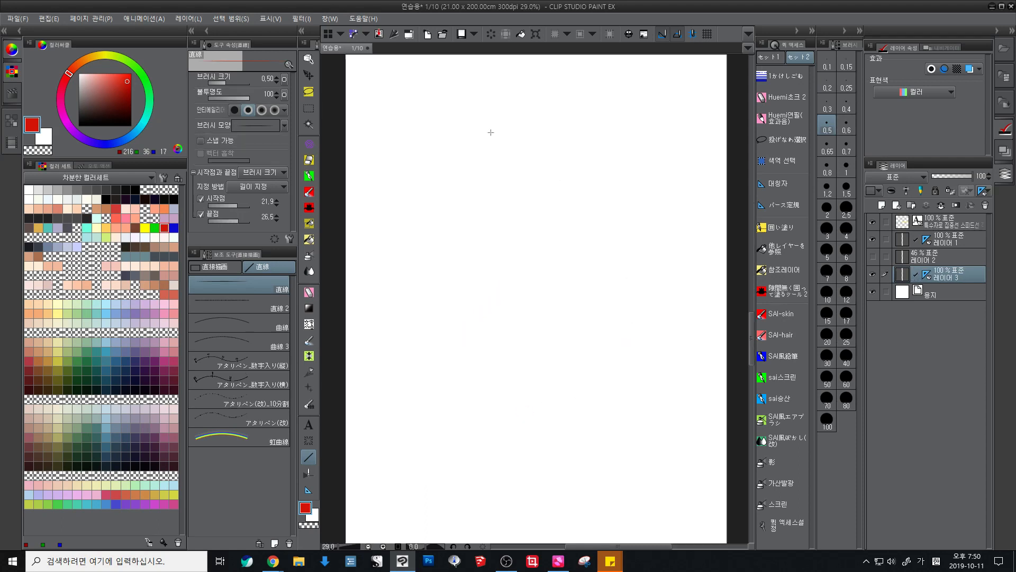
# Step: Turn off snapping to special rulers and paint a thick red ring on the blank page area with SAI-skin at size 19.14
pyautogui.moveTo(511, 266); pyautogui.dragTo(511, 253)
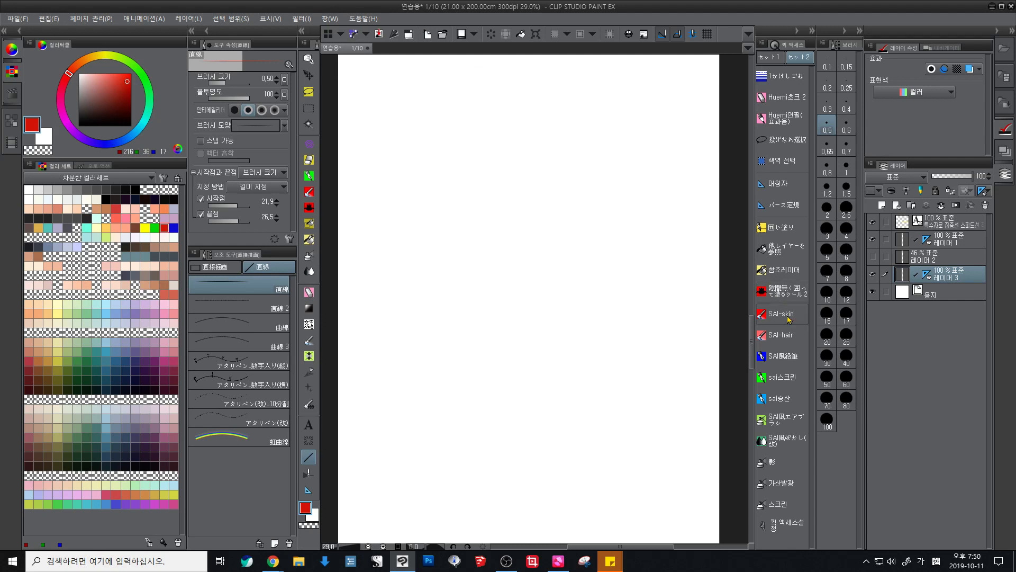
pyautogui.click(781, 313)
pyautogui.moveTo(492, 155); pyautogui.dragTo(479, 370)
pyautogui.hotkey('ctrl', 'z')
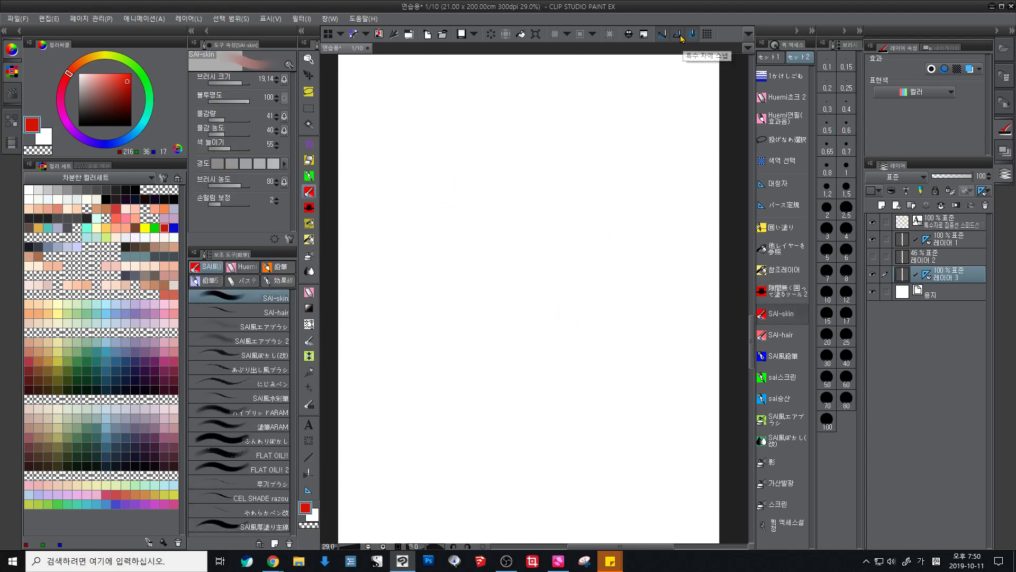
pyautogui.moveTo(495, 155)
pyautogui.mouseDown()
pyautogui.moveTo(415, 215)
pyautogui.moveTo(544, 370)
pyautogui.moveTo(614, 292)
pyautogui.mouseUp()
pyautogui.moveTo(511, 158)
pyautogui.mouseDown()
pyautogui.moveTo(462, 176)
pyautogui.moveTo(437, 241)
pyautogui.moveTo(448, 313)
pyautogui.moveTo(506, 357)
pyautogui.moveTo(570, 339)
pyautogui.moveTo(609, 249)
pyautogui.moveTo(591, 200)
pyautogui.moveTo(527, 173)
pyautogui.moveTo(462, 188)
pyautogui.moveTo(437, 265)
pyautogui.mouseUp()
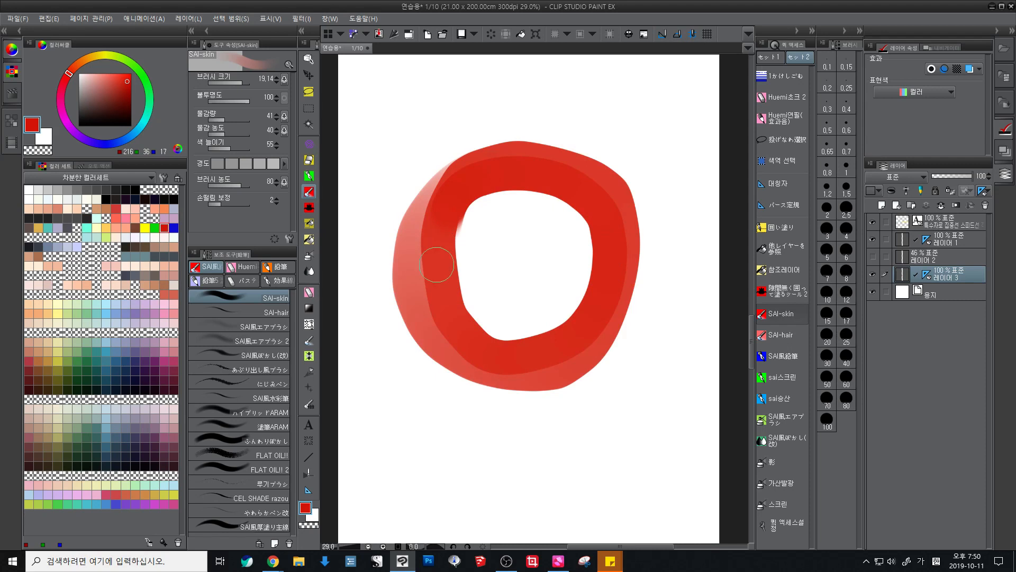
# Step: Start the motion blur filter 이동흐리기 on the red ring and set the blur distance to 7.48
pyautogui.click(301, 19)
pyautogui.moveTo(332, 38)
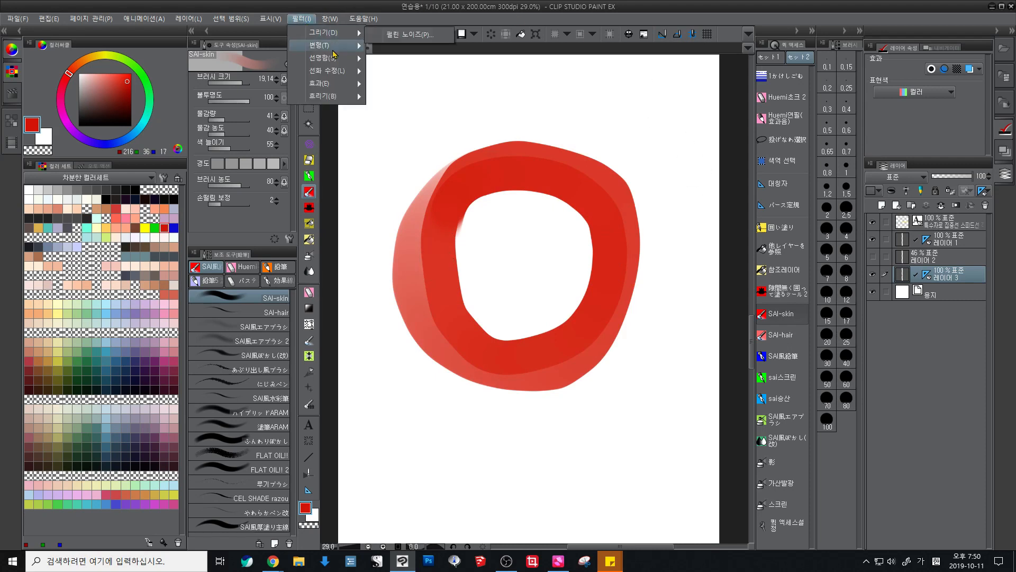
pyautogui.moveTo(333, 88)
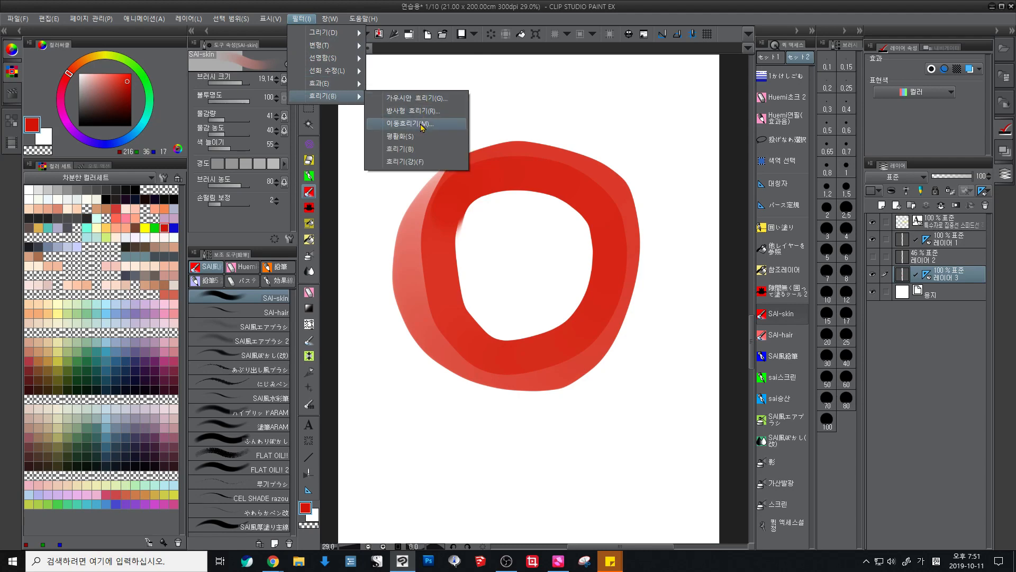
pyautogui.click(411, 123)
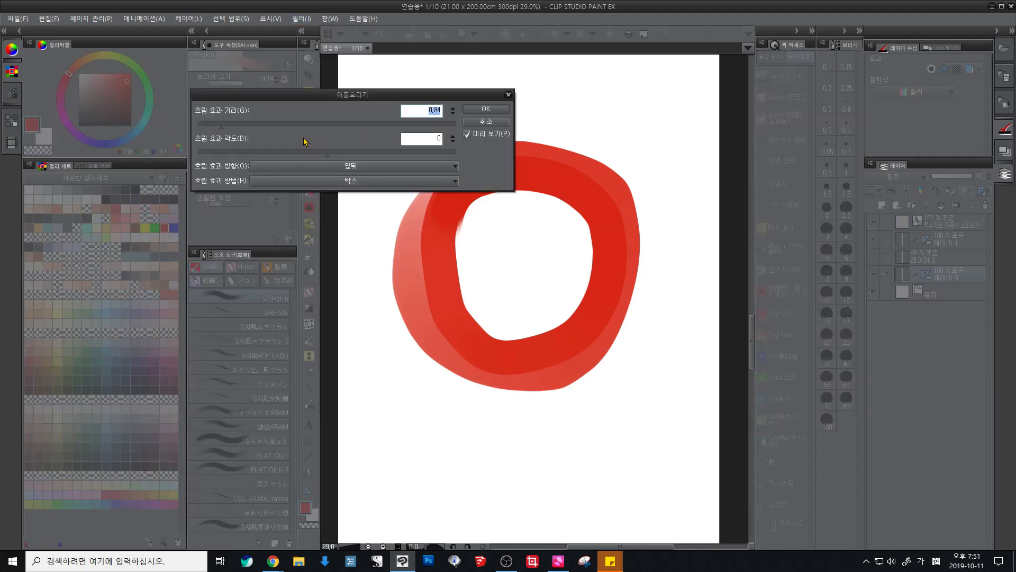
pyautogui.moveTo(354, 133); pyautogui.dragTo(195, 131)
pyautogui.moveTo(276, 129); pyautogui.dragTo(427, 131)
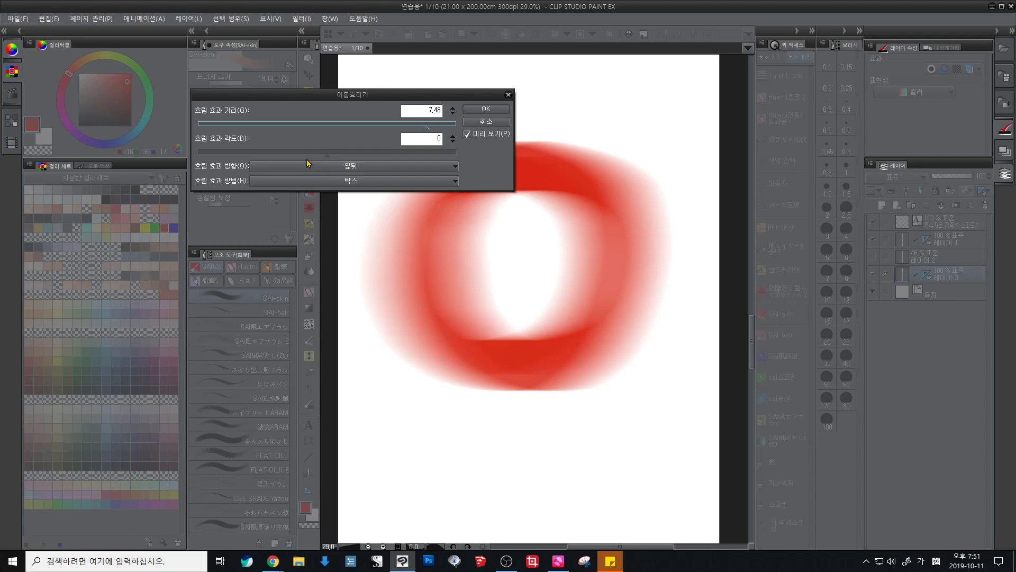
# Step: Set the motion blur angle to -60, keep direction 앞뒤 and method 박스, and apply the filter to the ring
pyautogui.click(286, 157)
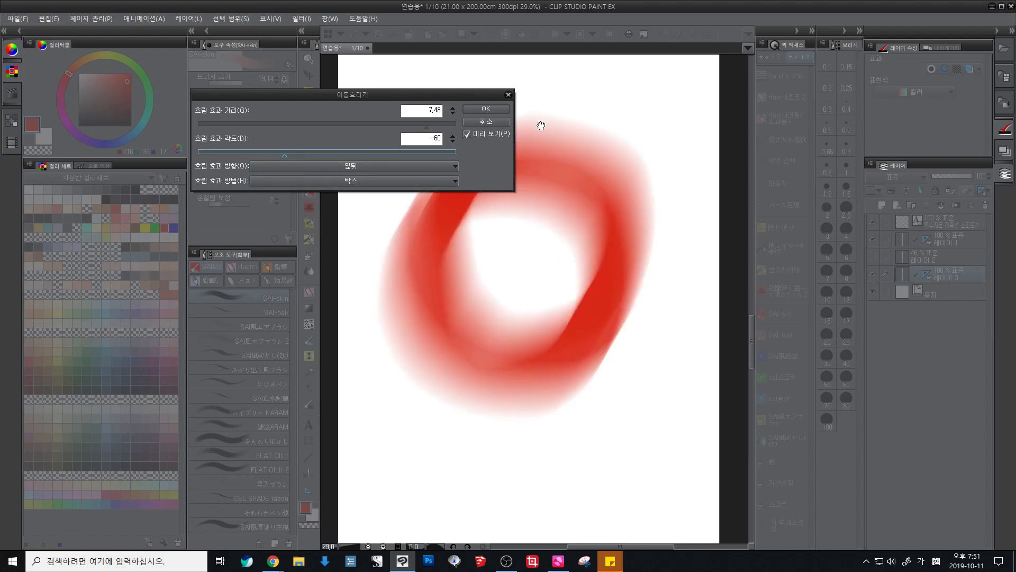
pyautogui.click(368, 167)
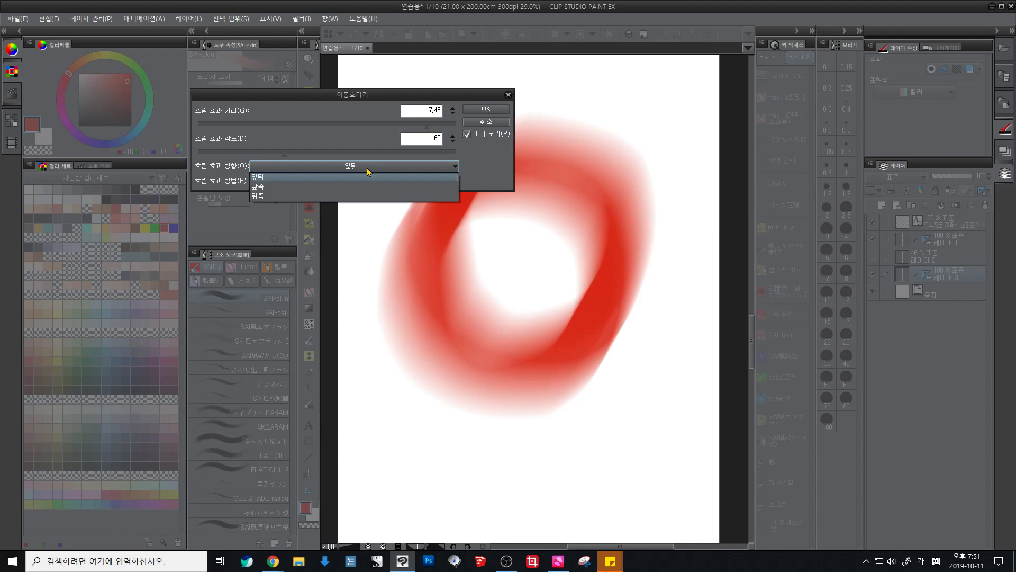
pyautogui.click(375, 168)
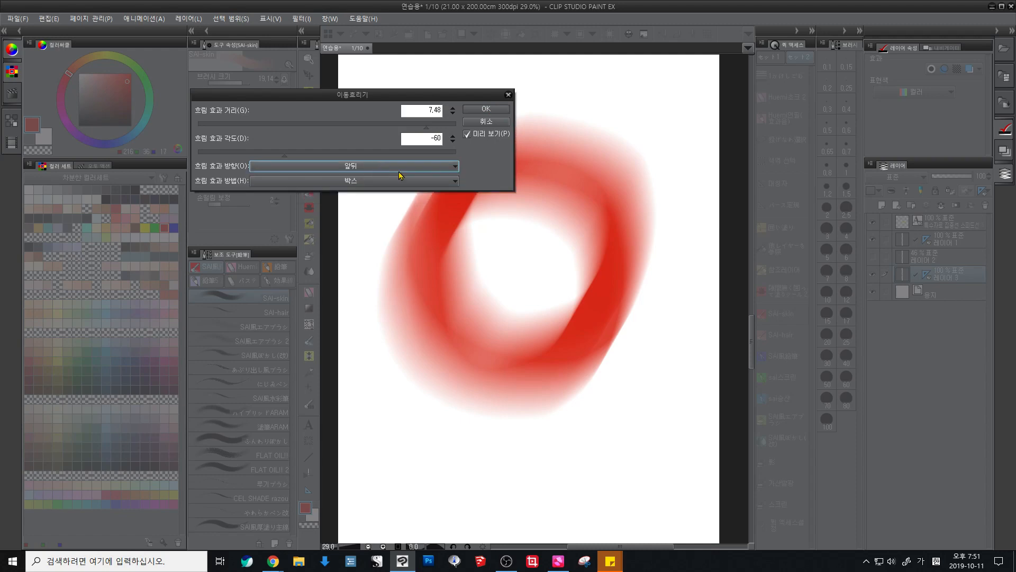
pyautogui.click(392, 181)
pyautogui.click(392, 184)
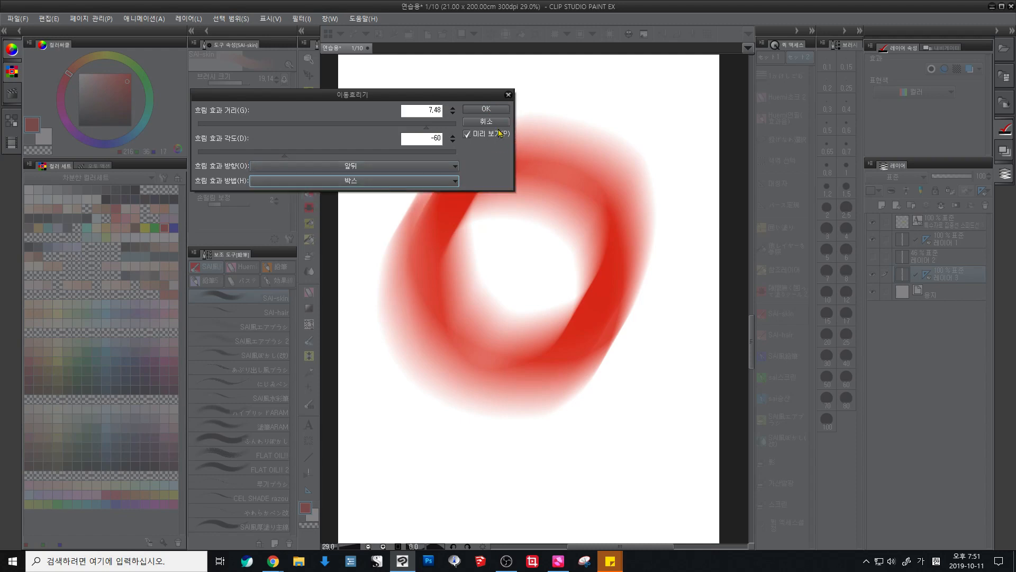
pyautogui.click(486, 109)
# Step: Place a parallel-line special ruler (平行線) diagonally across the ring on 레이어 3, following the blur direction
pyautogui.moveTo(493, 338); pyautogui.dragTo(500, 339)
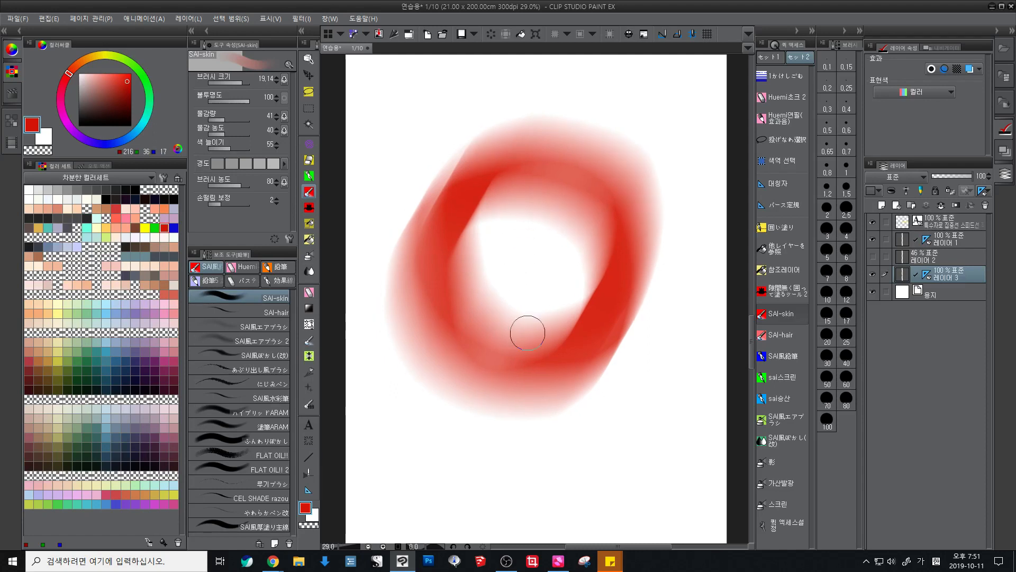
pyautogui.click(309, 490)
pyautogui.click(270, 407)
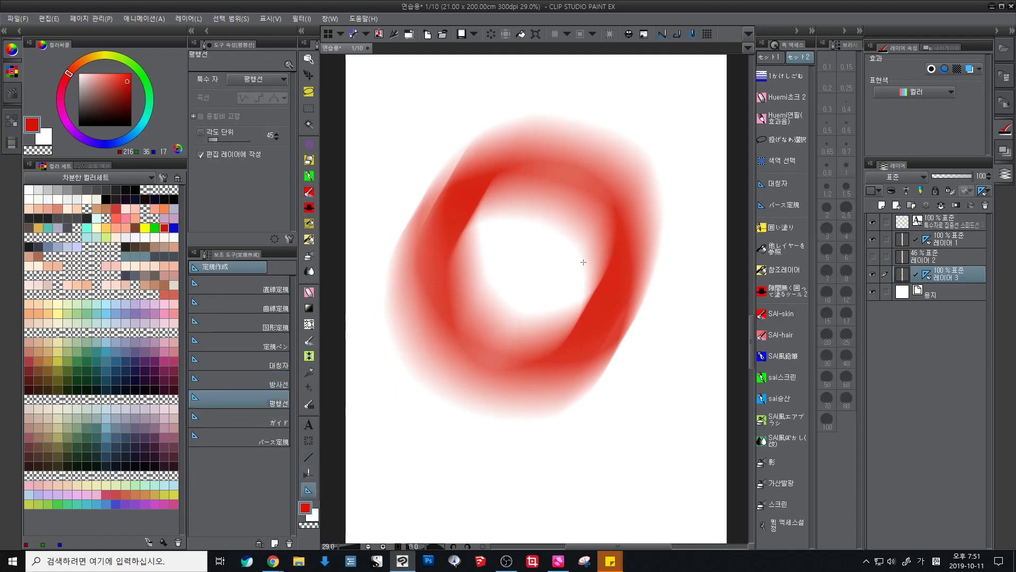
pyautogui.moveTo(580, 207); pyautogui.dragTo(501, 342)
# Step: Erase thin diagonal streaks across the blurred ring along the ruler using Huemi초크 2 in transparent colour, and delete the ruler from 레이어 3
pyautogui.click(787, 97)
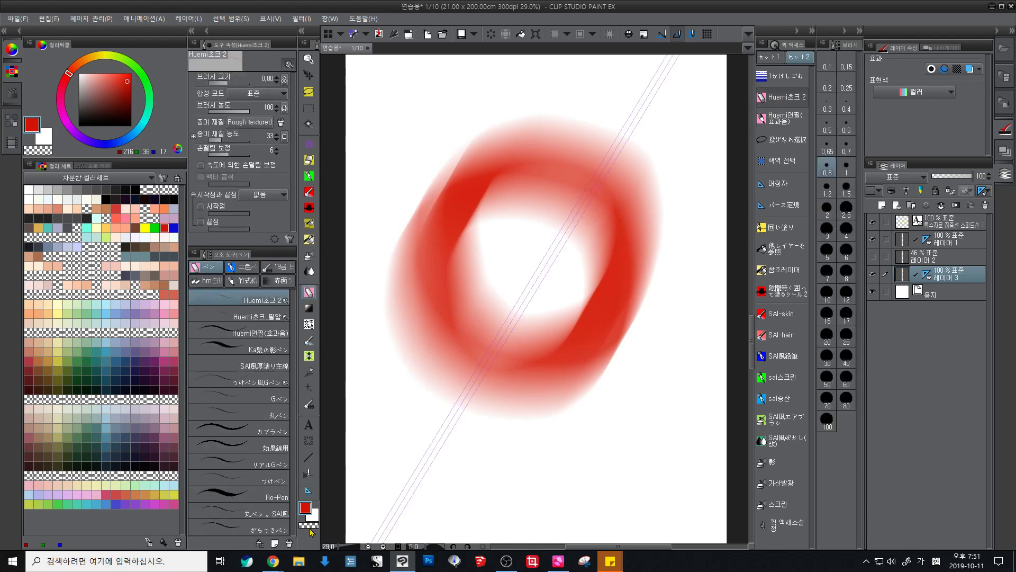
pyautogui.click(310, 526)
pyautogui.moveTo(461, 370); pyautogui.dragTo(510, 271)
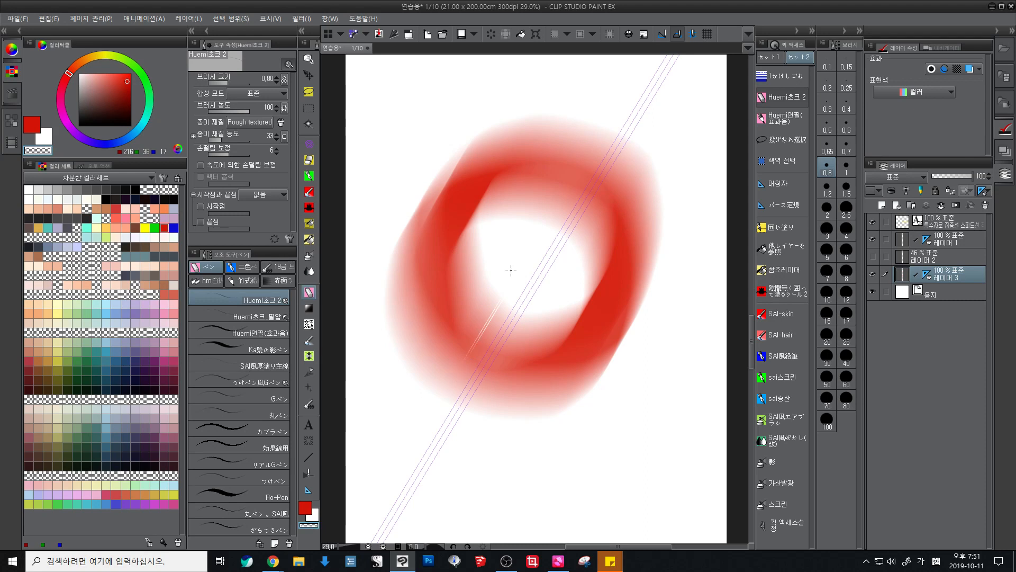
pyautogui.moveTo(459, 352); pyautogui.dragTo(479, 314)
pyautogui.moveTo(419, 399); pyautogui.dragTo(464, 327)
pyautogui.moveTo(483, 206)
pyautogui.mouseDown()
pyautogui.moveTo(533, 124)
pyautogui.moveTo(511, 130)
pyautogui.mouseUp()
pyautogui.moveTo(466, 188)
pyautogui.mouseDown()
pyautogui.moveTo(499, 134)
pyautogui.moveTo(476, 151)
pyautogui.mouseUp()
pyautogui.moveTo(560, 189); pyautogui.dragTo(594, 135)
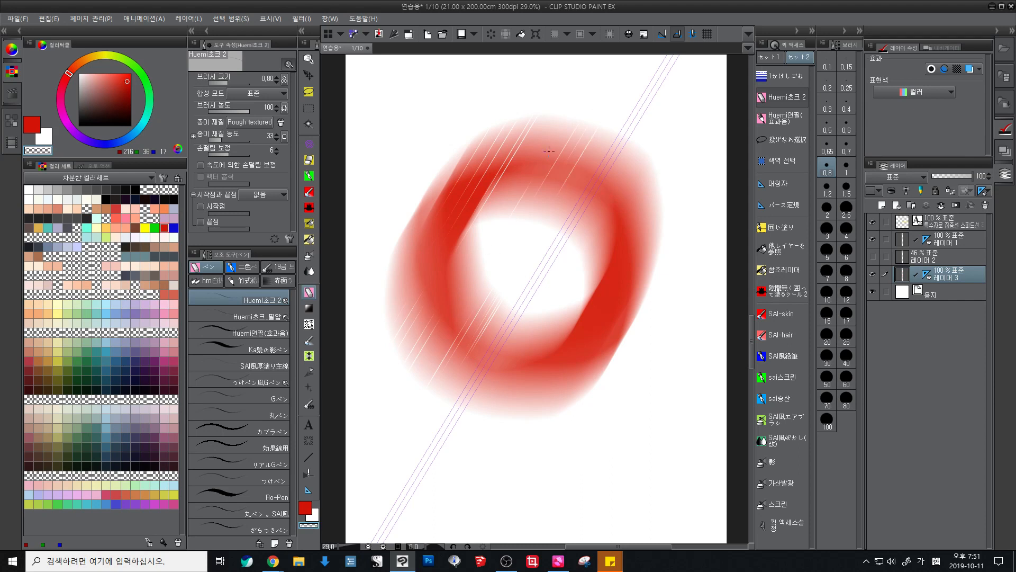
pyautogui.moveTo(619, 187); pyautogui.dragTo(585, 242)
pyautogui.moveTo(622, 215); pyautogui.dragTo(591, 264)
pyautogui.moveTo(547, 319)
pyautogui.mouseDown()
pyautogui.moveTo(517, 369)
pyautogui.moveTo(518, 353)
pyautogui.mouseUp()
pyautogui.moveTo(517, 412); pyautogui.dragTo(545, 368)
pyautogui.moveTo(535, 405); pyautogui.dragTo(555, 375)
pyautogui.moveTo(656, 211)
pyautogui.mouseDown()
pyautogui.moveTo(602, 298)
pyautogui.moveTo(607, 346)
pyautogui.mouseUp()
pyautogui.moveTo(641, 306); pyautogui.dragTo(599, 373)
pyautogui.moveTo(623, 339); pyautogui.dragTo(601, 373)
pyautogui.moveTo(515, 130); pyautogui.dragTo(441, 243)
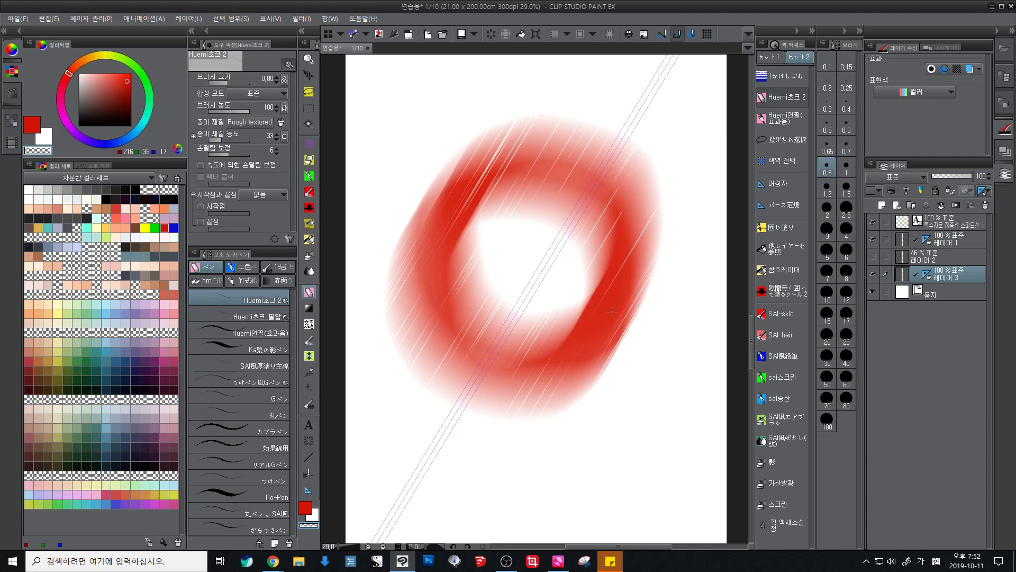
pyautogui.moveTo(605, 320); pyautogui.dragTo(564, 388)
pyautogui.moveTo(605, 341); pyautogui.dragTo(532, 462)
pyautogui.moveTo(927, 278); pyautogui.dragTo(986, 205)
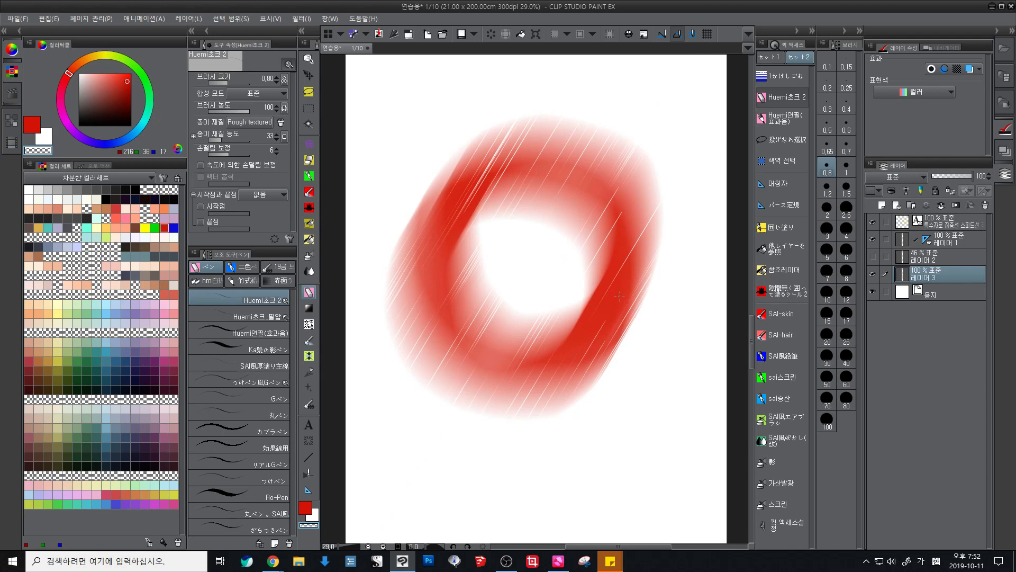
# Step: Examine the streaked, motion-blurred ring and the rest of the page at different zoom levels
pyautogui.scroll(-5, 615, 292)
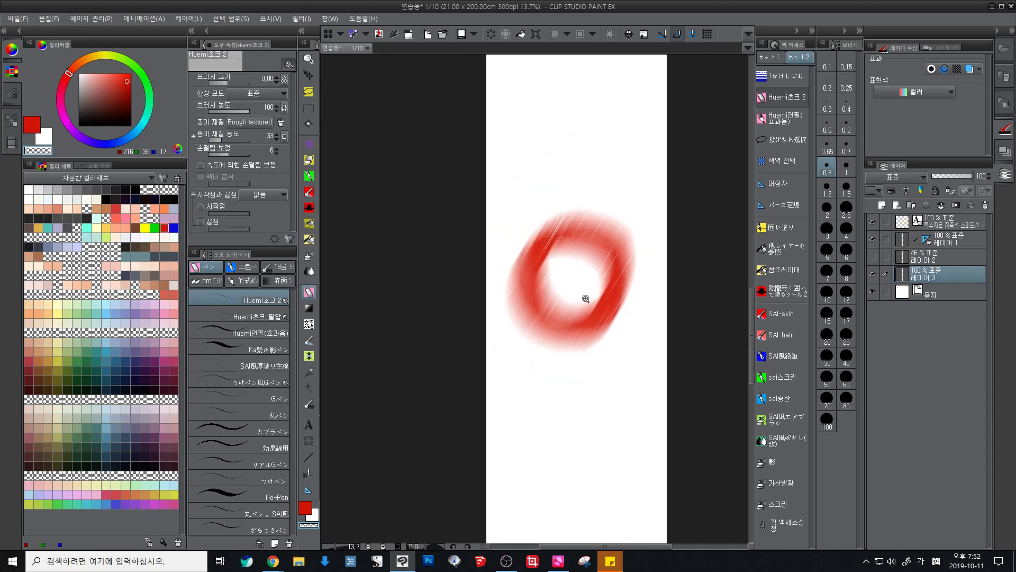
pyautogui.moveTo(603, 227); pyautogui.dragTo(542, 465)
pyautogui.moveTo(541, 226); pyautogui.dragTo(508, 529)
pyautogui.moveTo(548, 209); pyautogui.dragTo(547, 184)
pyautogui.moveTo(495, 522); pyautogui.dragTo(526, 98)
pyautogui.moveTo(524, 381); pyautogui.dragTo(519, 254)
pyautogui.moveTo(513, 335); pyautogui.dragTo(530, 327)
pyautogui.moveTo(515, 390)
pyautogui.mouseDown()
pyautogui.moveTo(512, 185)
pyautogui.moveTo(499, 237)
pyautogui.moveTo(472, 247)
pyautogui.moveTo(497, 281)
pyautogui.mouseUp()
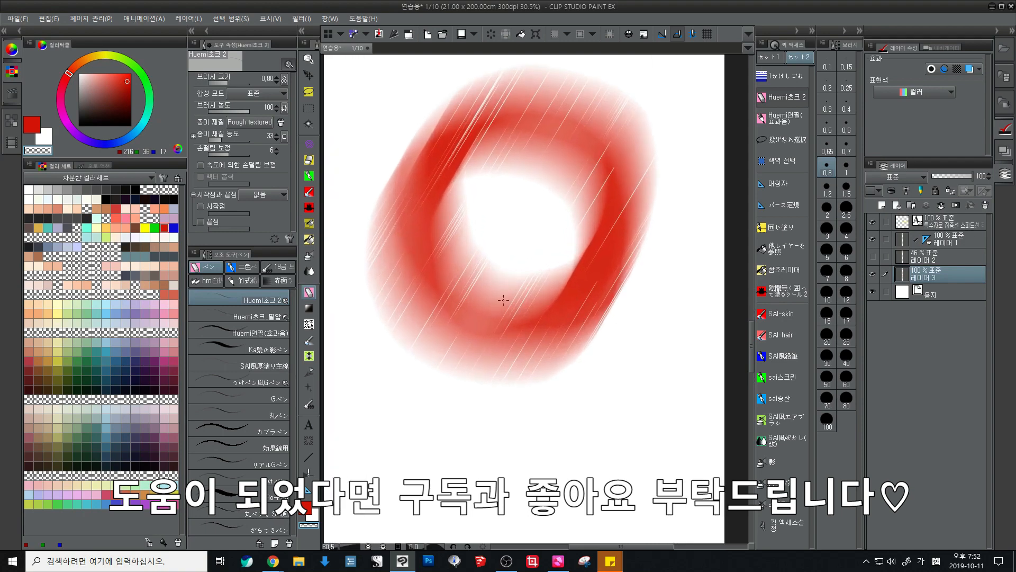